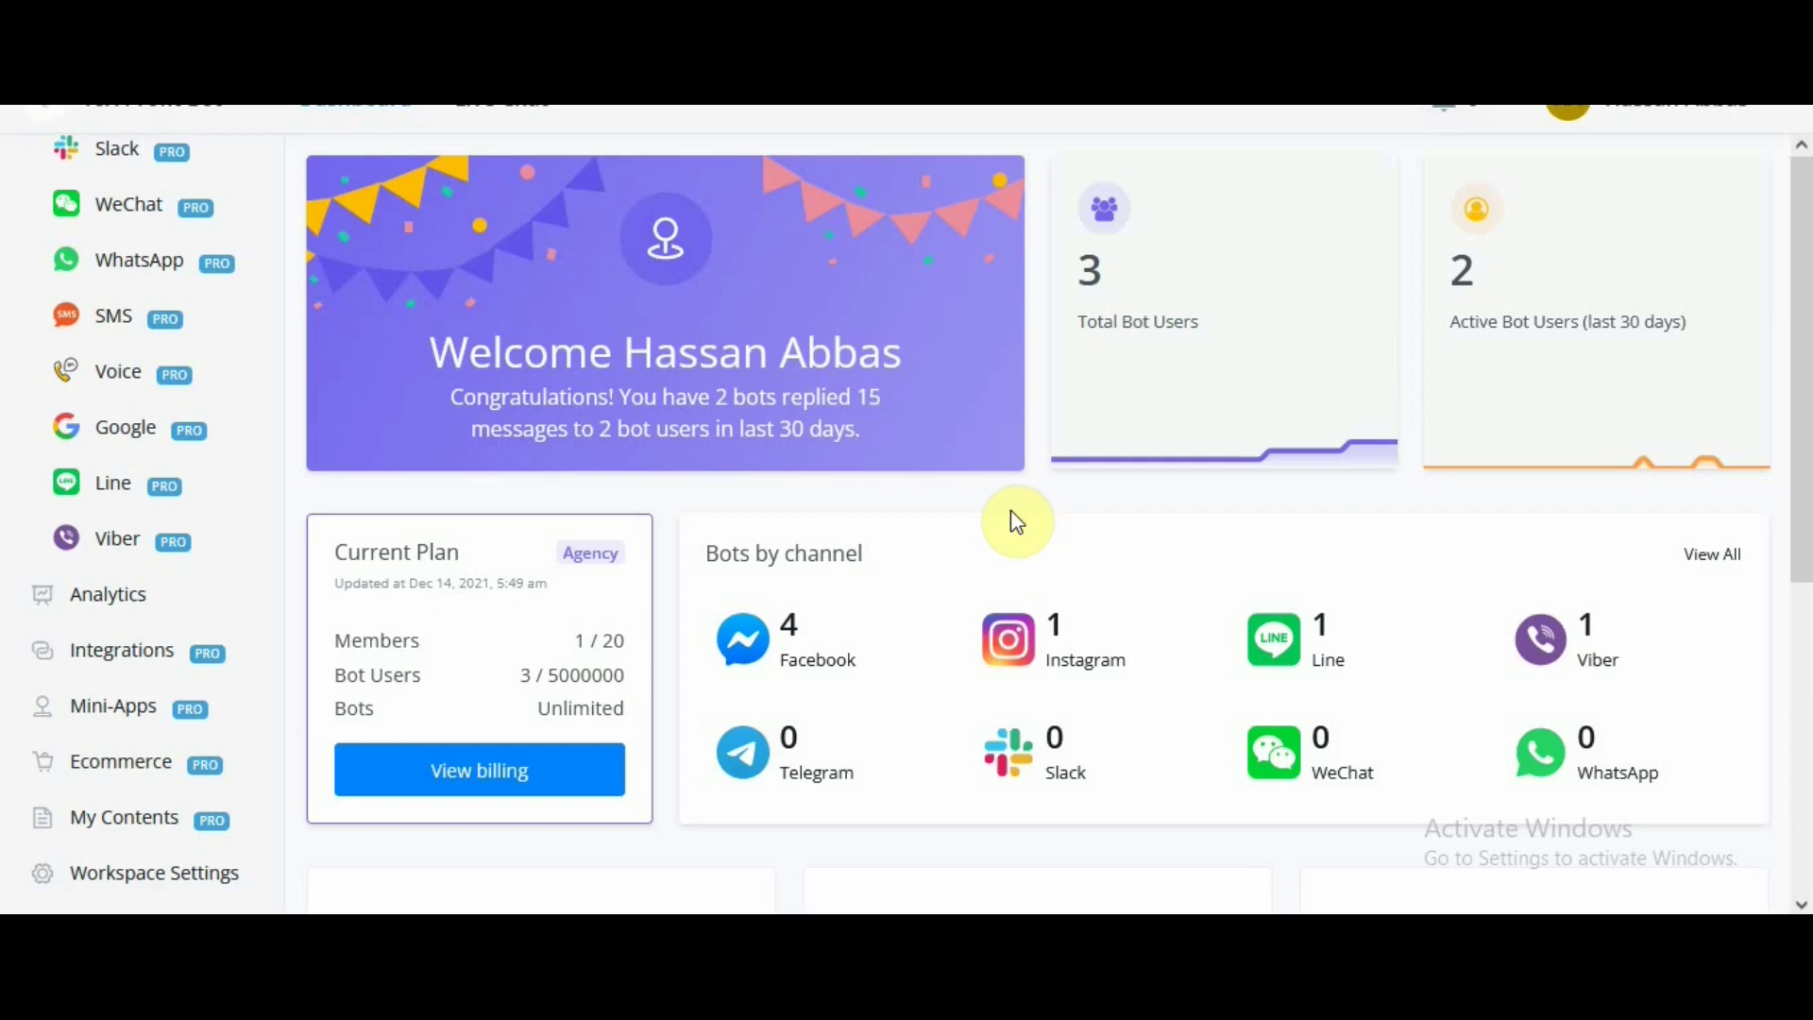
From the Viber bots page, start adding a new Viber bot and get ready to enter its token.
left_click(120, 540)
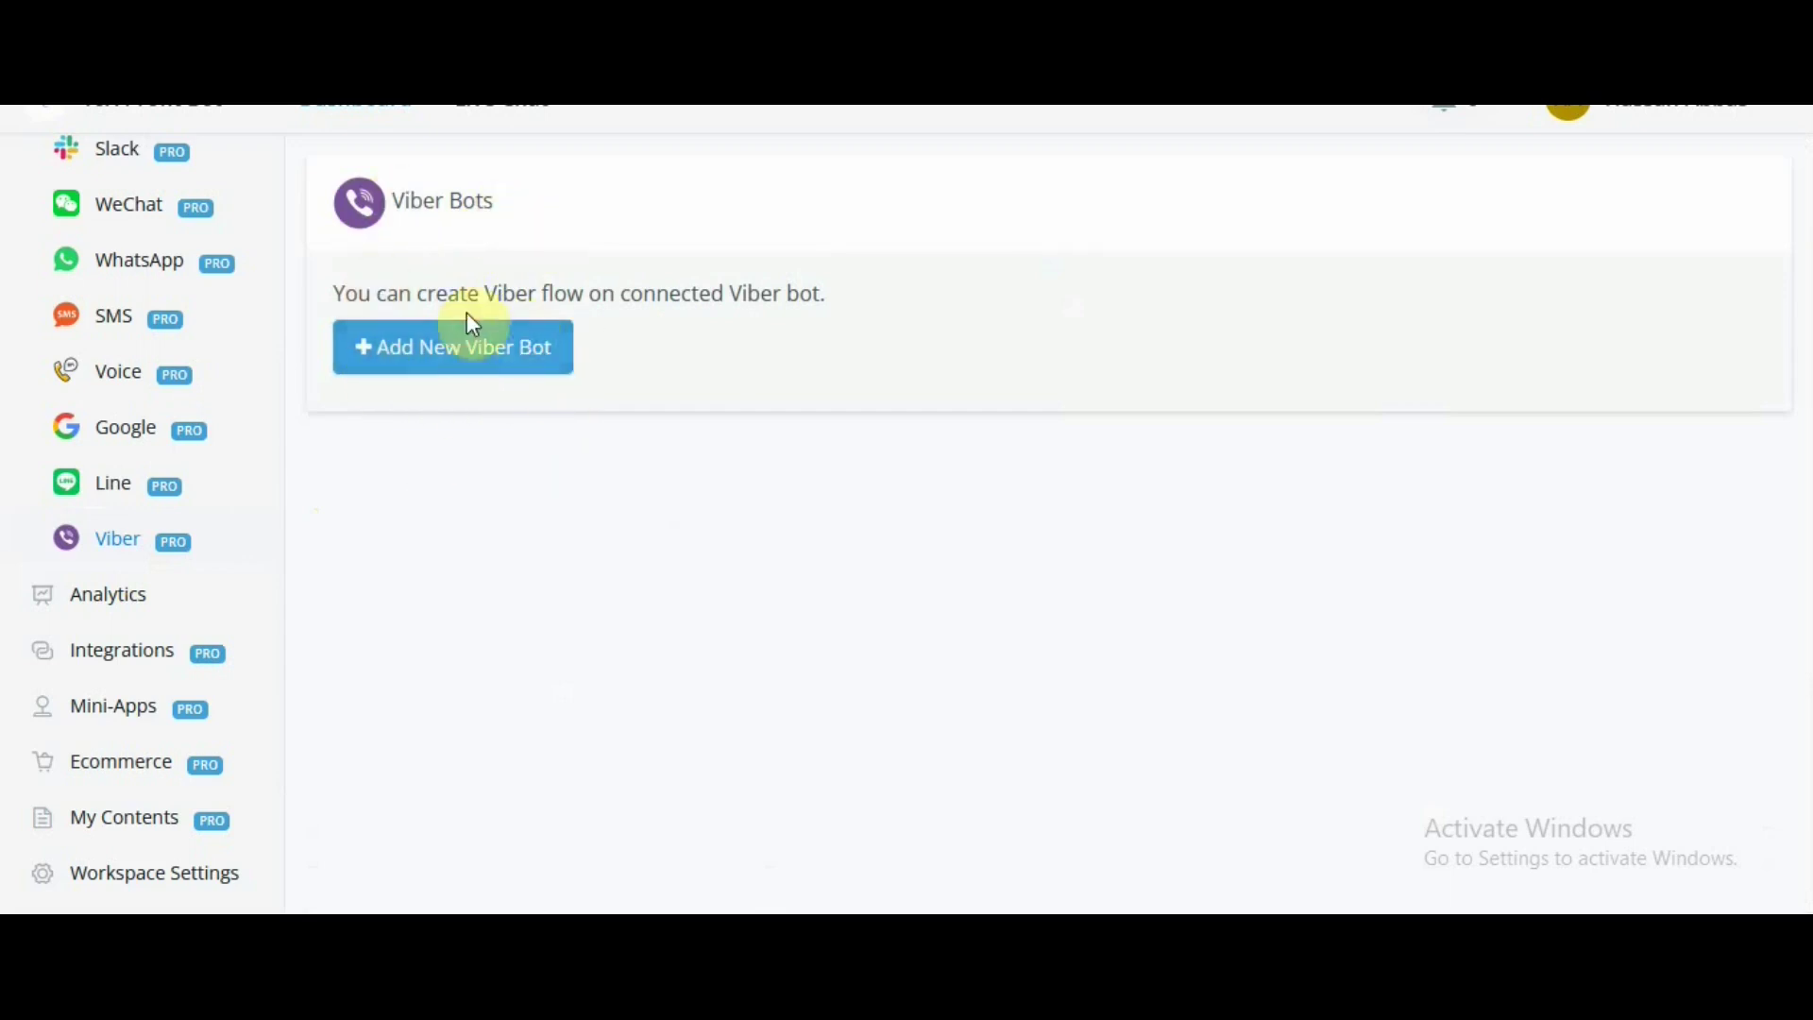
left_click(494, 359)
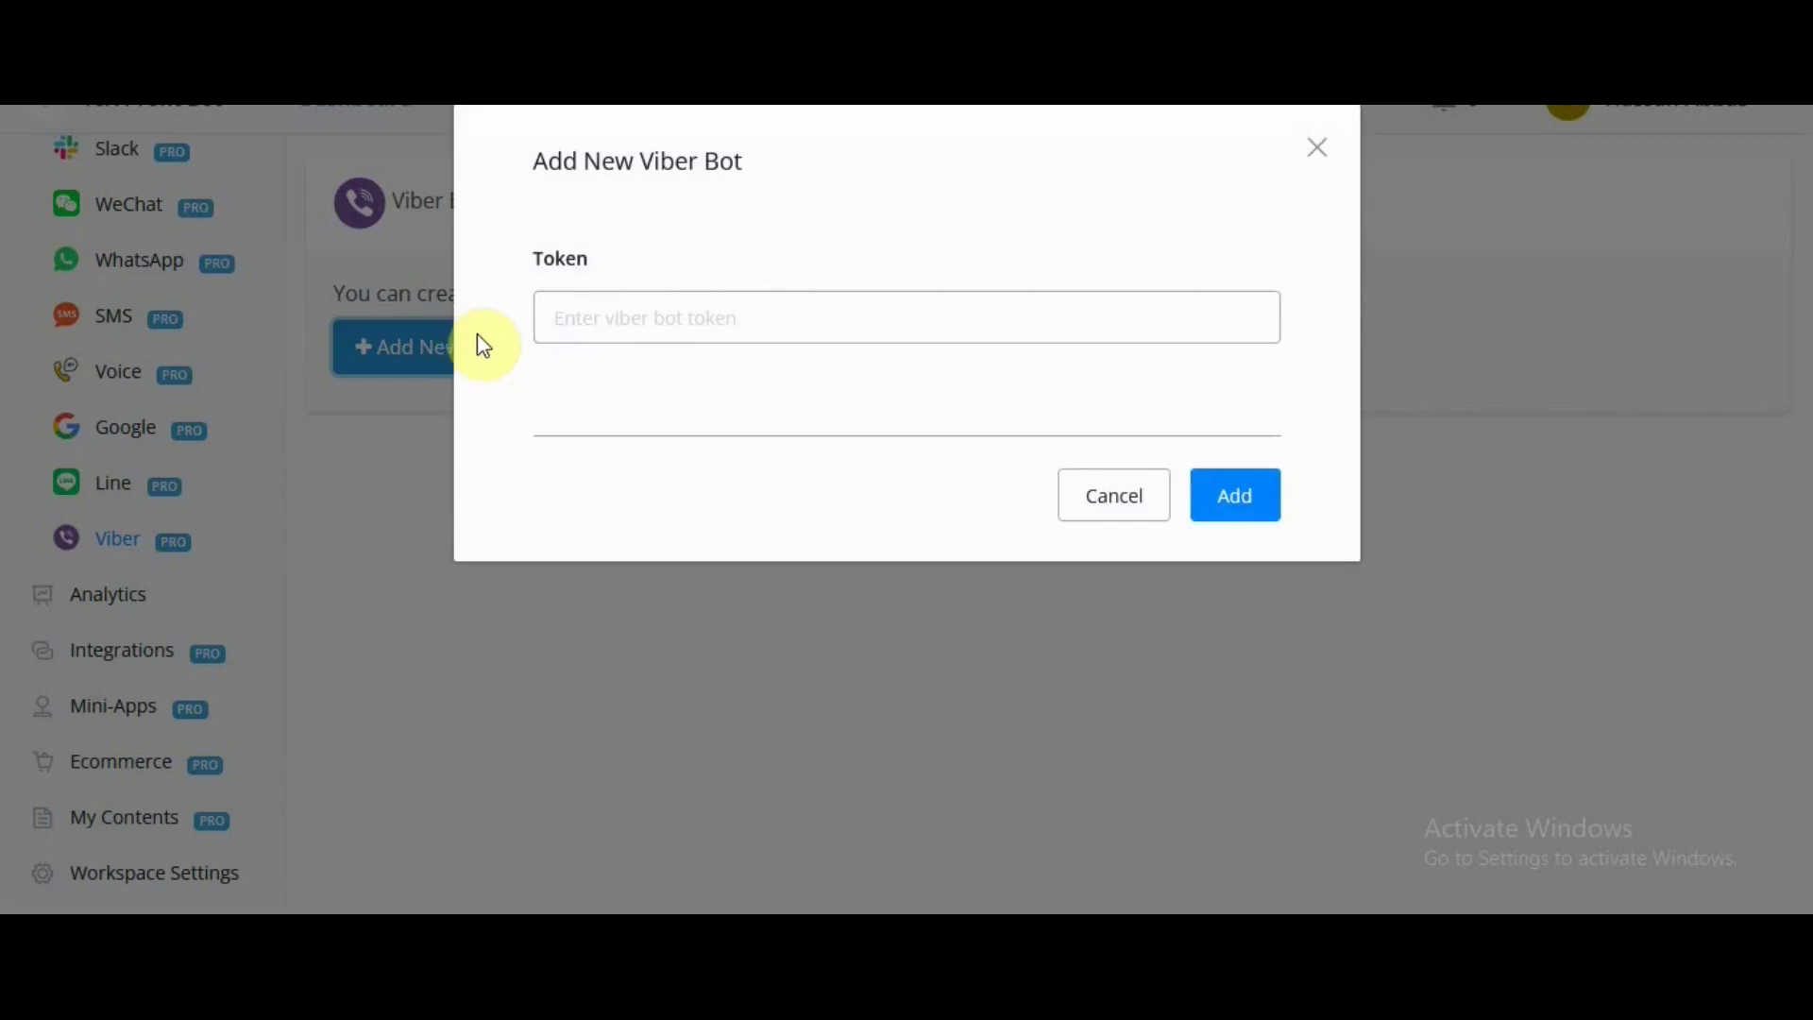
left_click(635, 319)
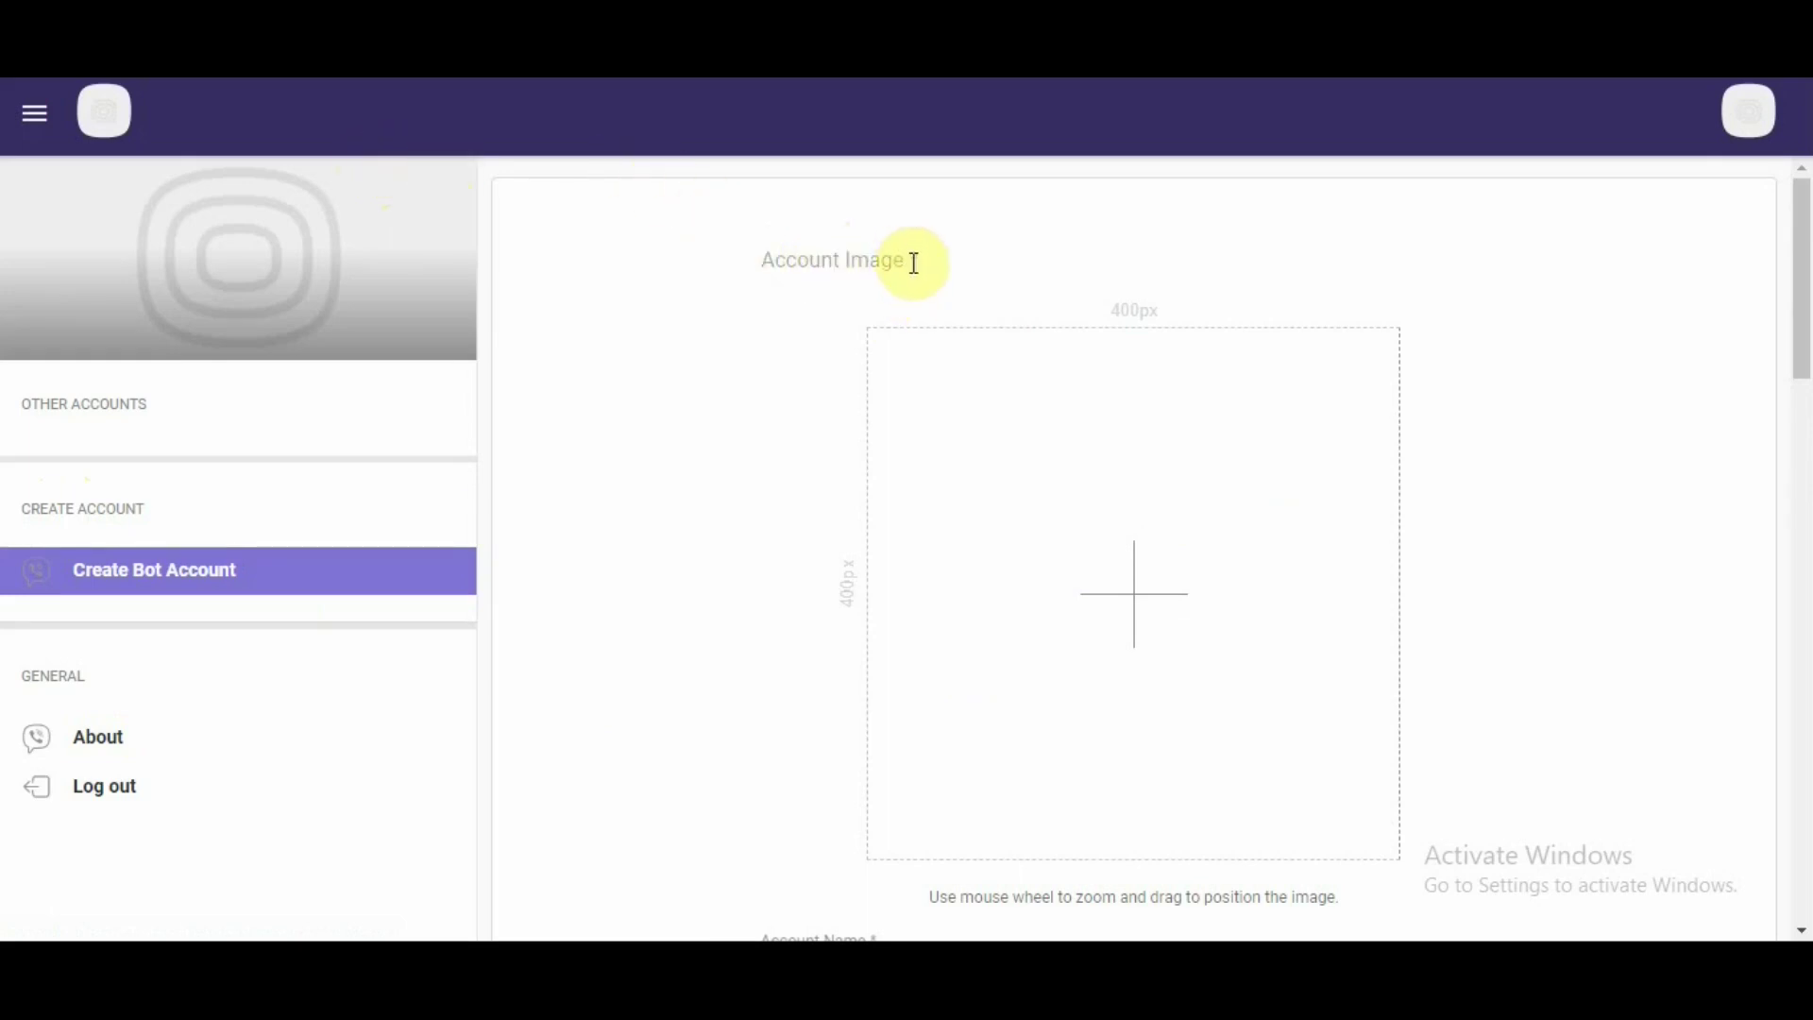
Start deleting characters from the bot account's existing Uri.
left_click_drag(911, 261, 810, 260)
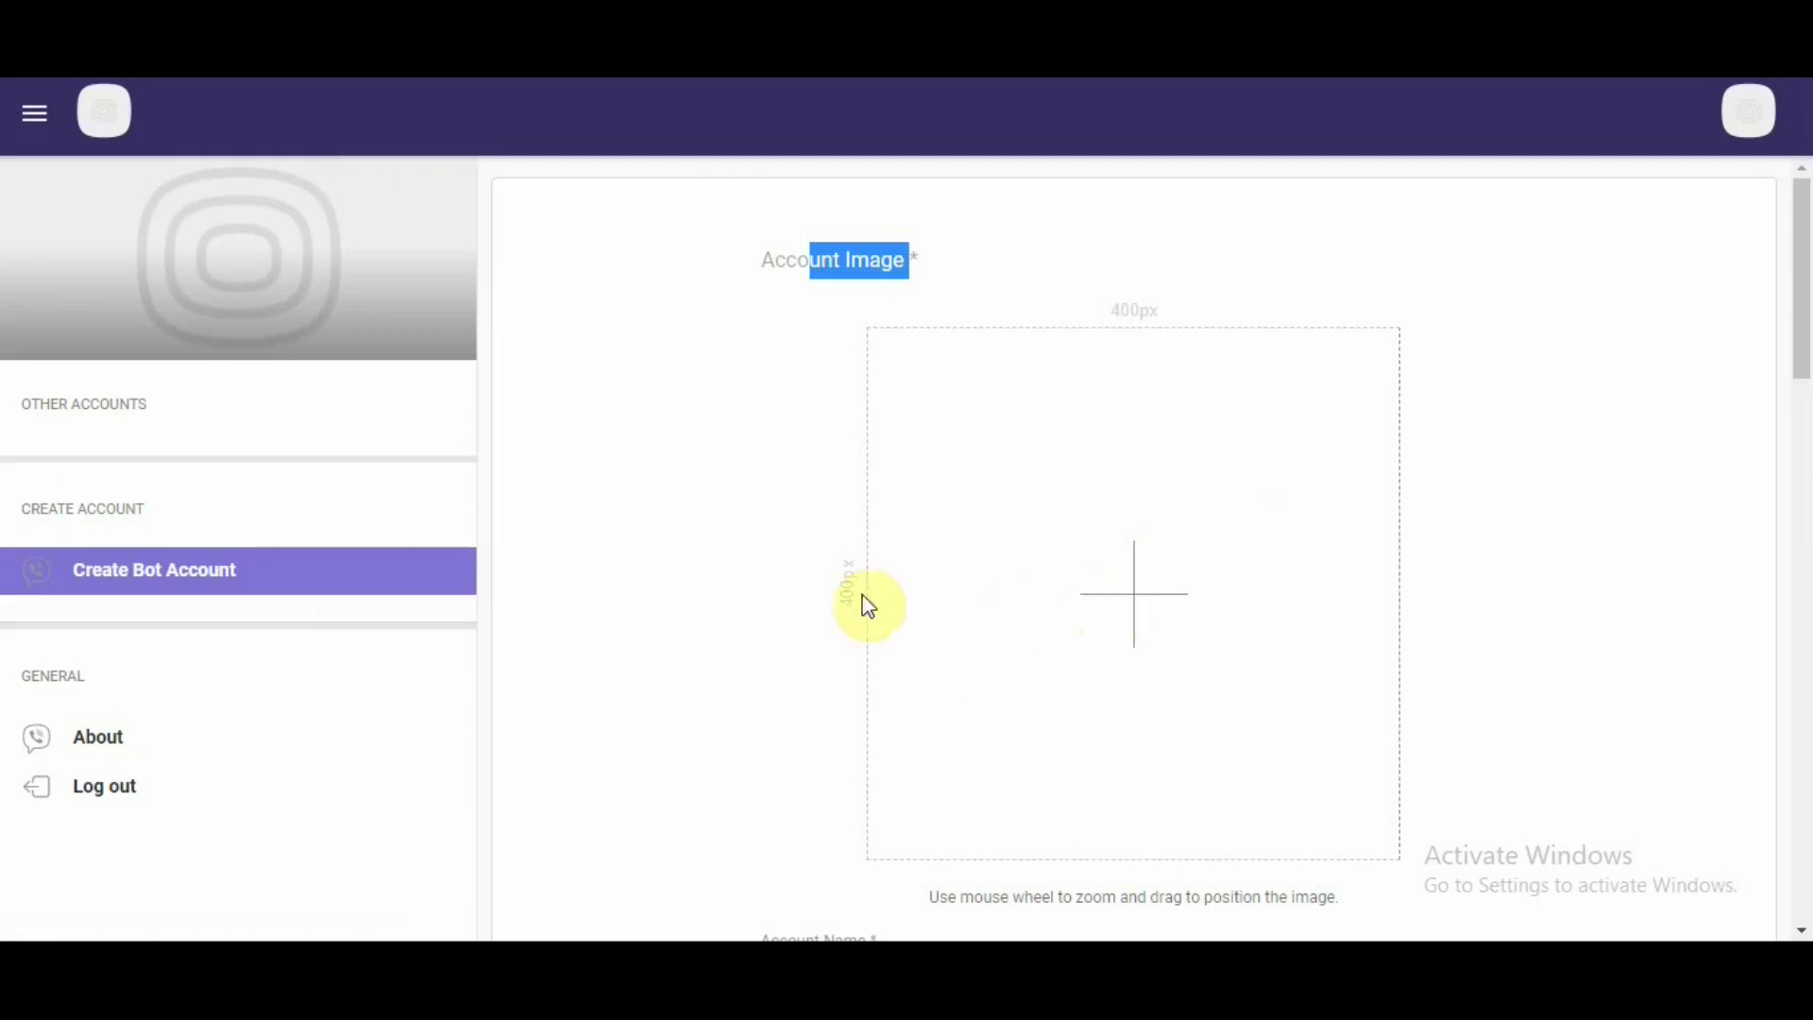
scroll(764, 593, "down", 5)
scroll(766, 590, "down", 1)
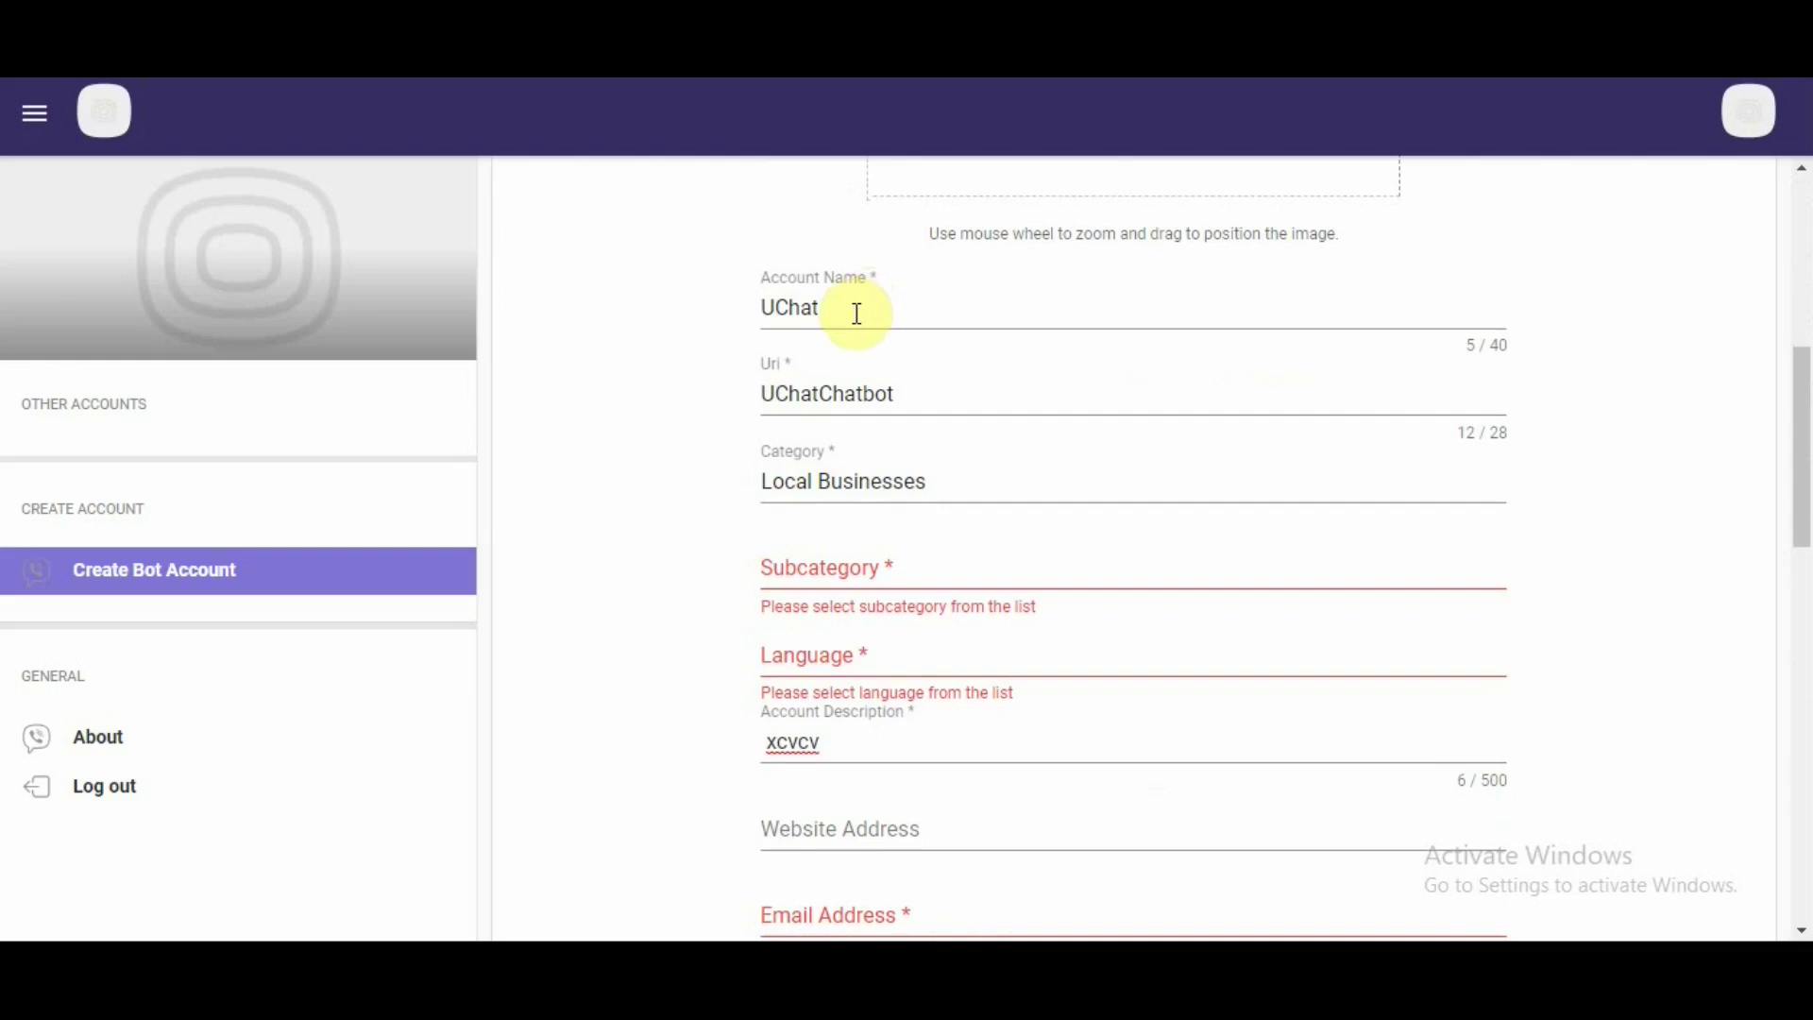
left_click(819, 309)
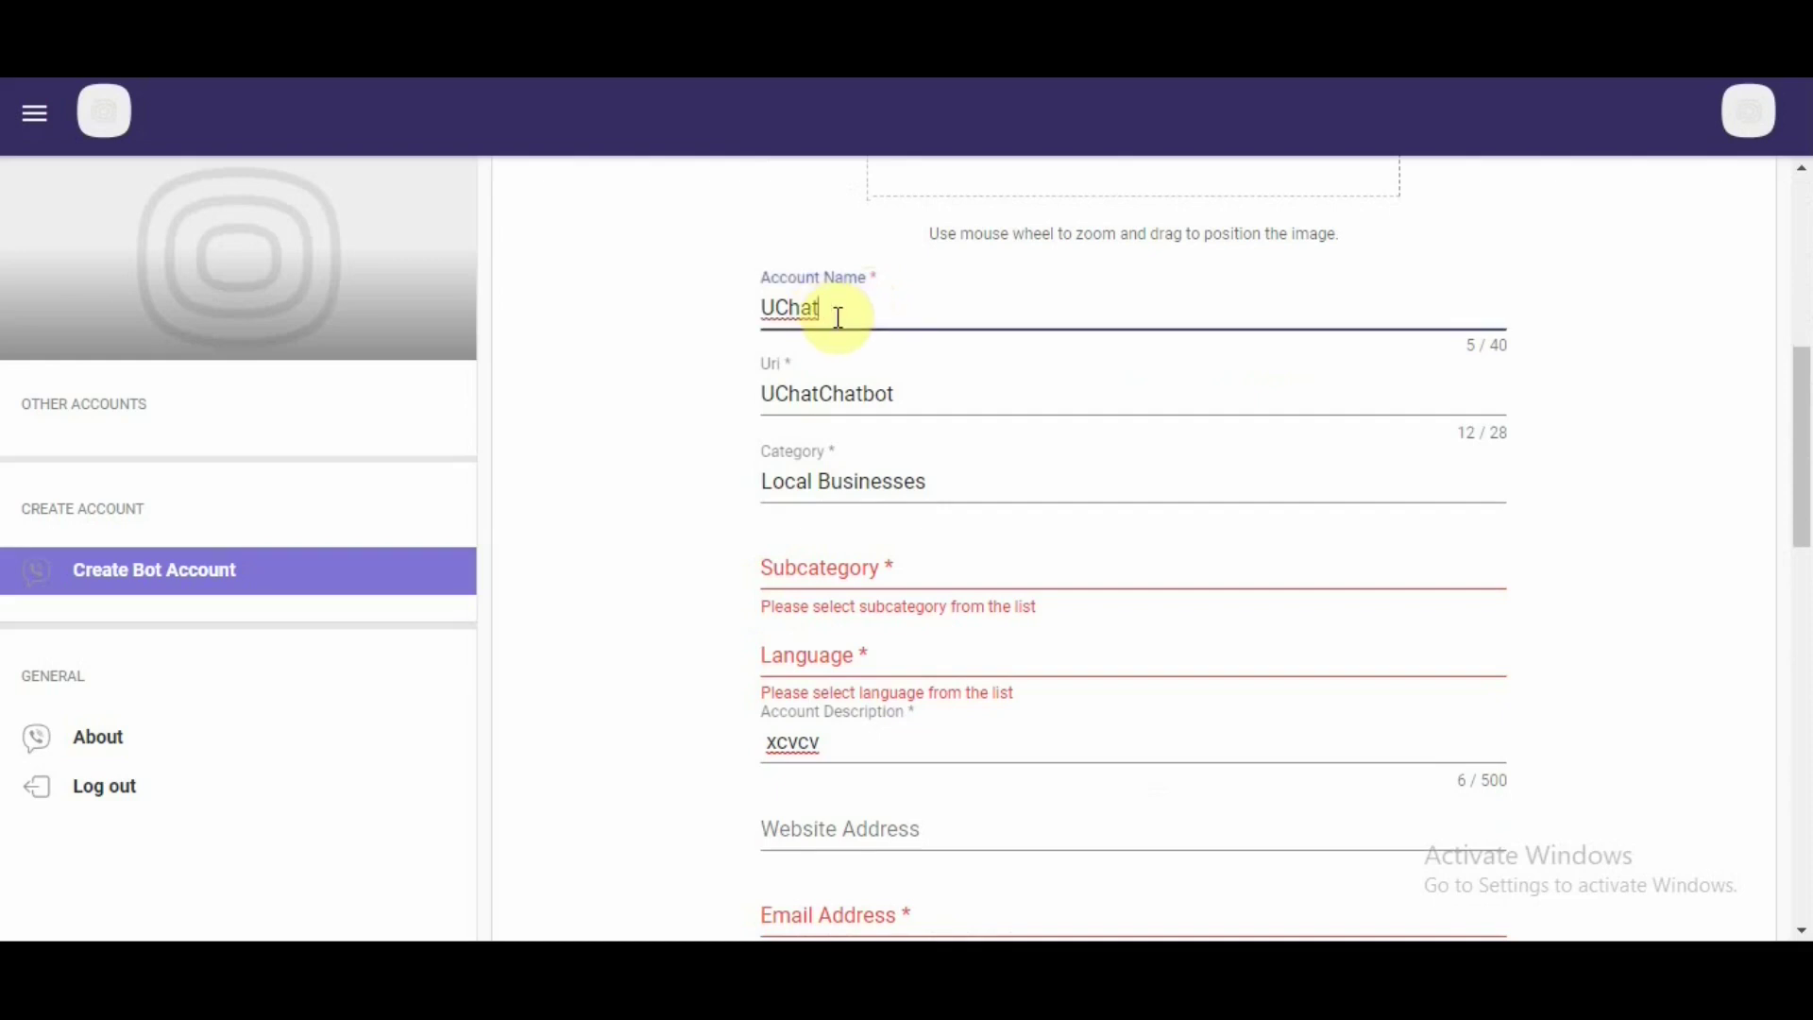
left_click(906, 389)
key("BackSpace")
key("BackSpace")
key("BackSpace")
key("BackSpace")
key("BackSpace")
key("BackSpace")
key("BackSpace")
key("BackSpace")
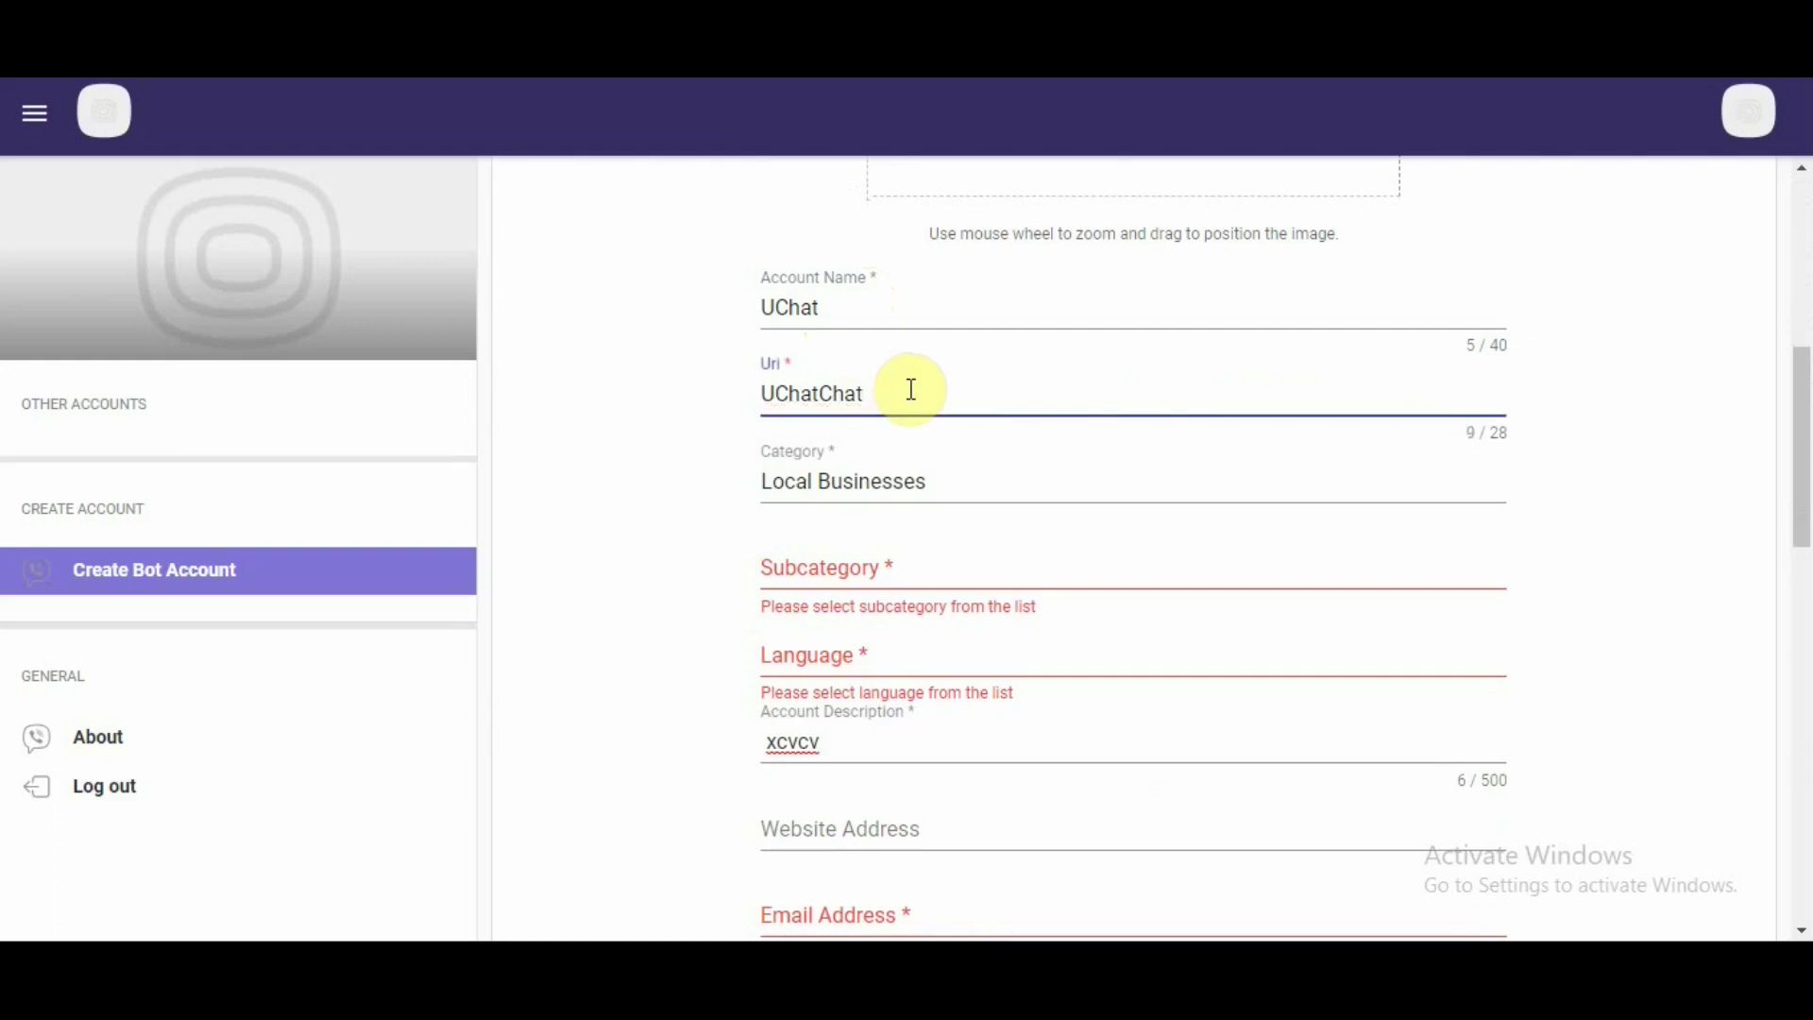
key("BackSpace")
Change the Account Name to 'UChat Chat'.
left_click(881, 304)
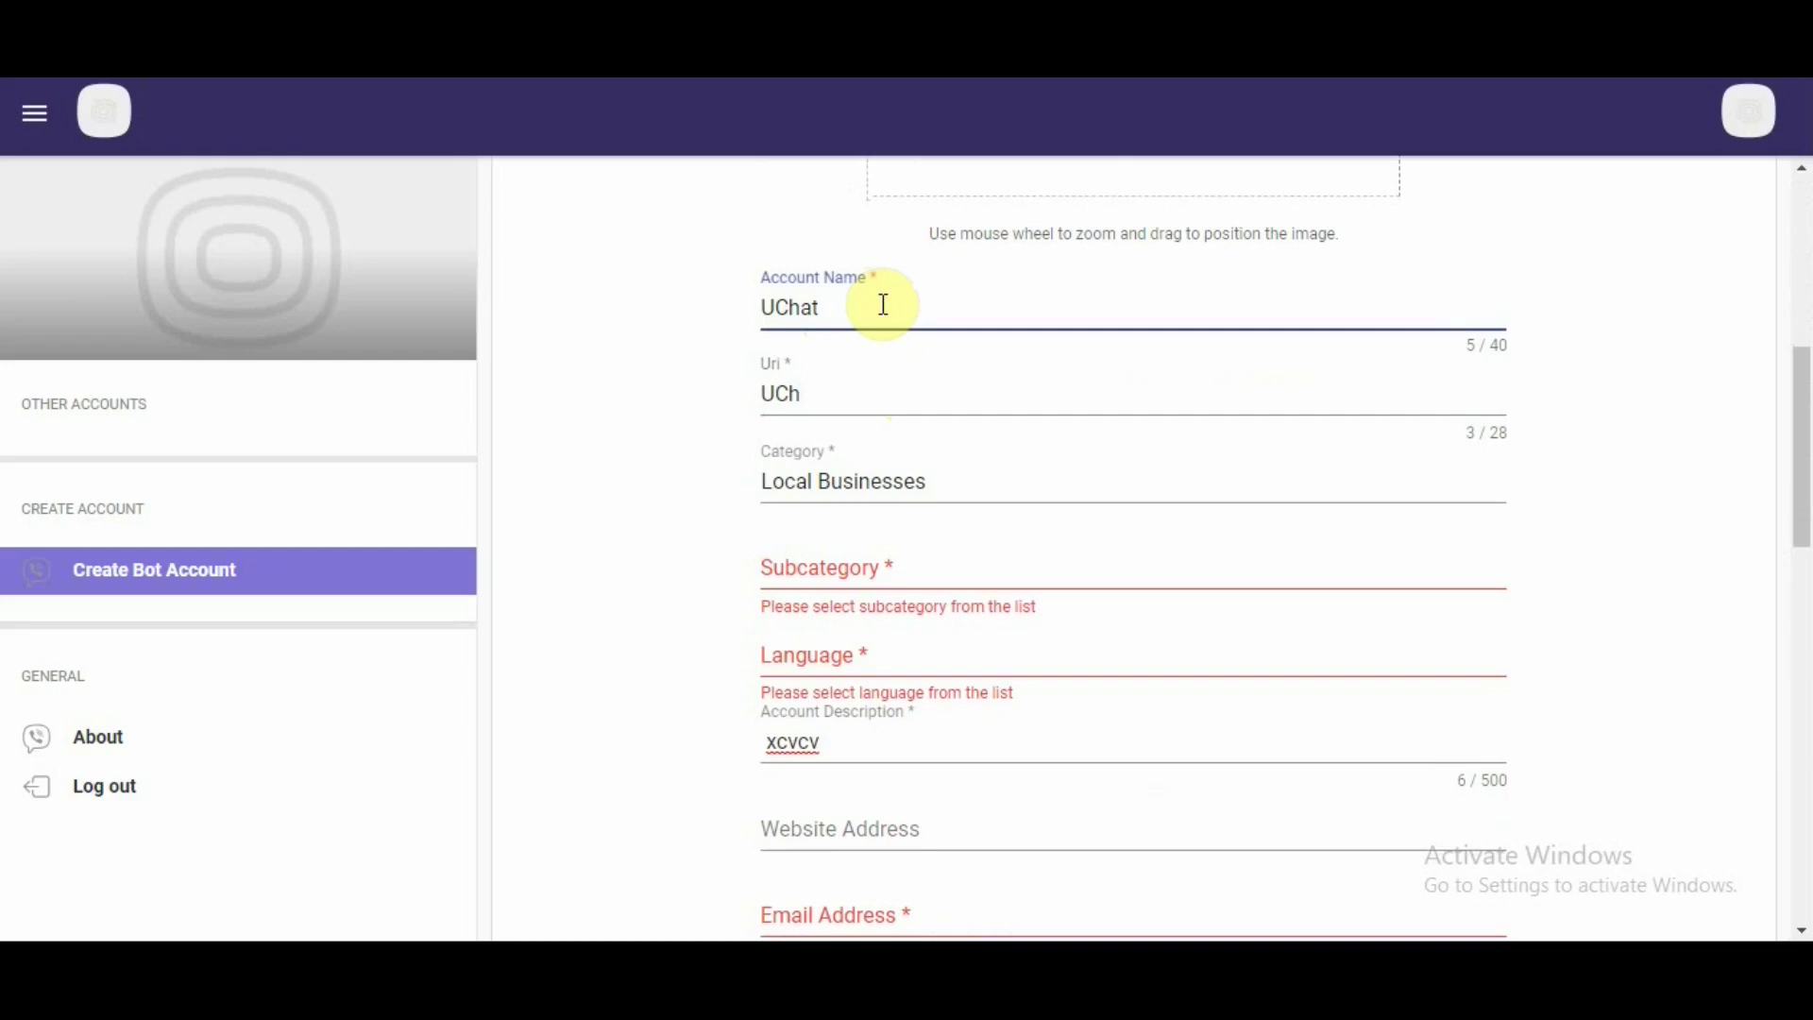
key("BackSpace")
key("BackSpace")
key("BackSpace")
type("hatC")
key("BackSpace")
type("Chat")
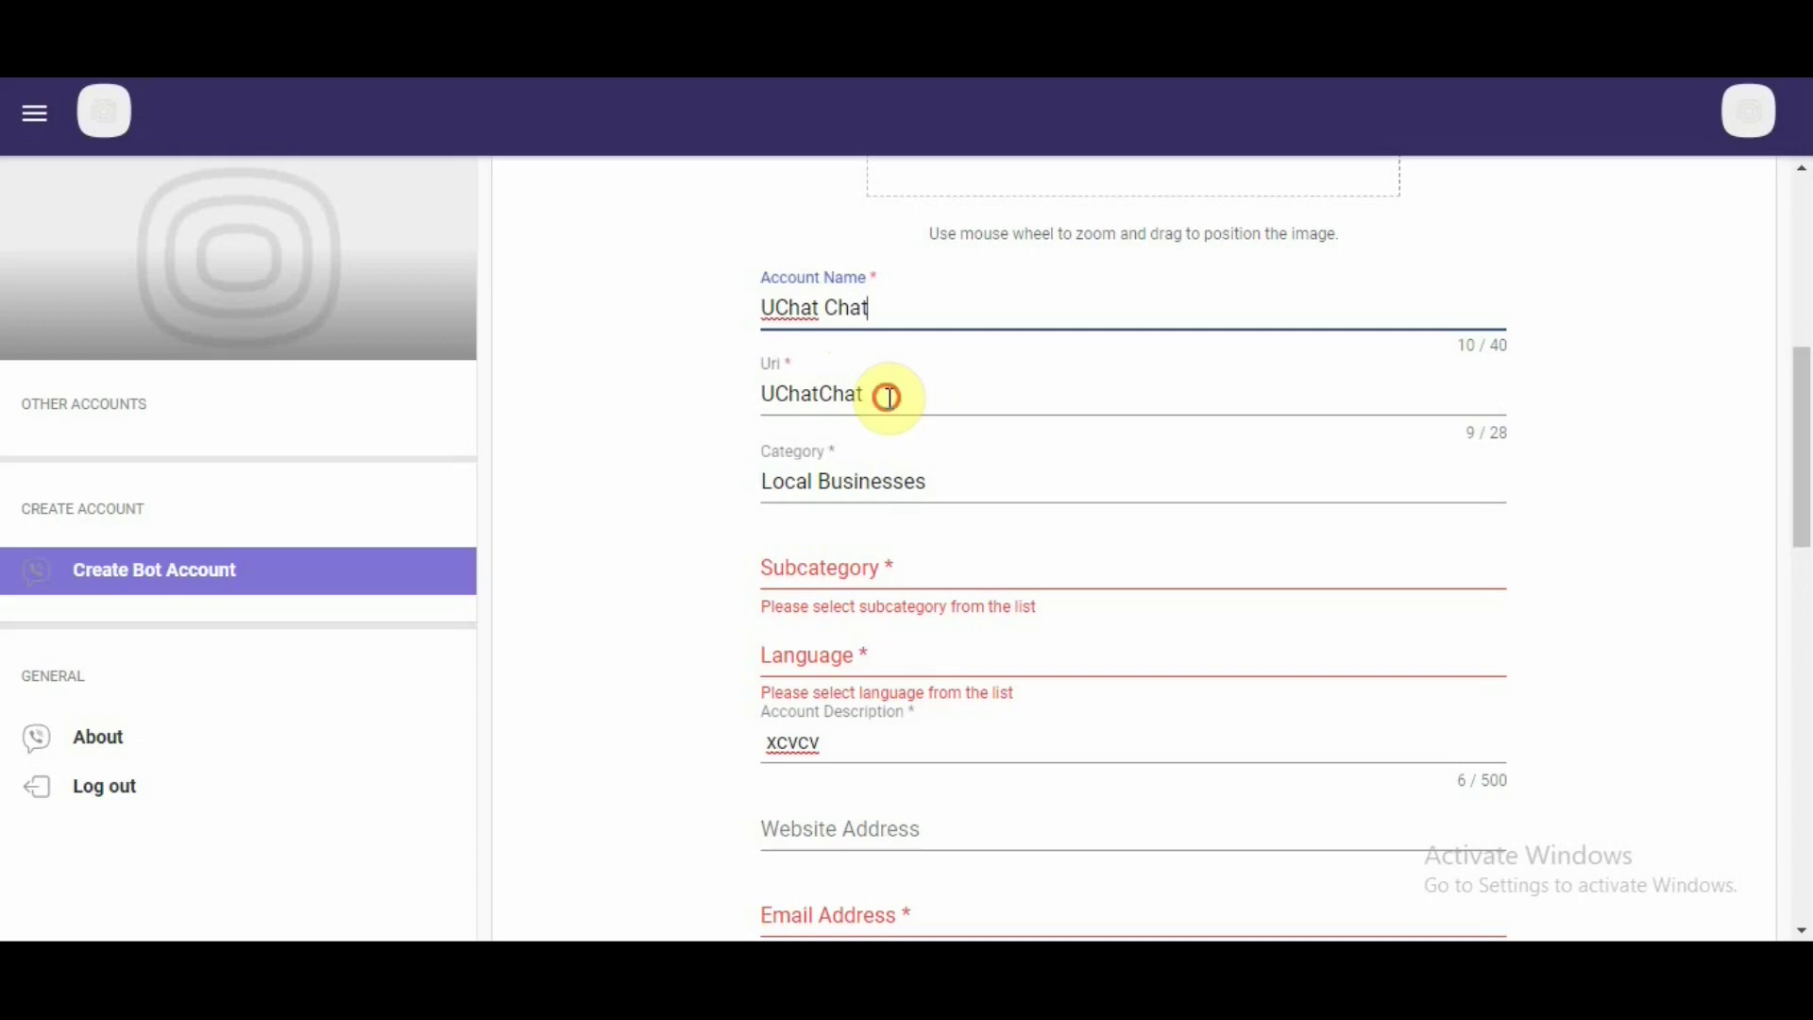
Empty the Uri field completely.
left_click(890, 396)
type("sddsdfbsk")
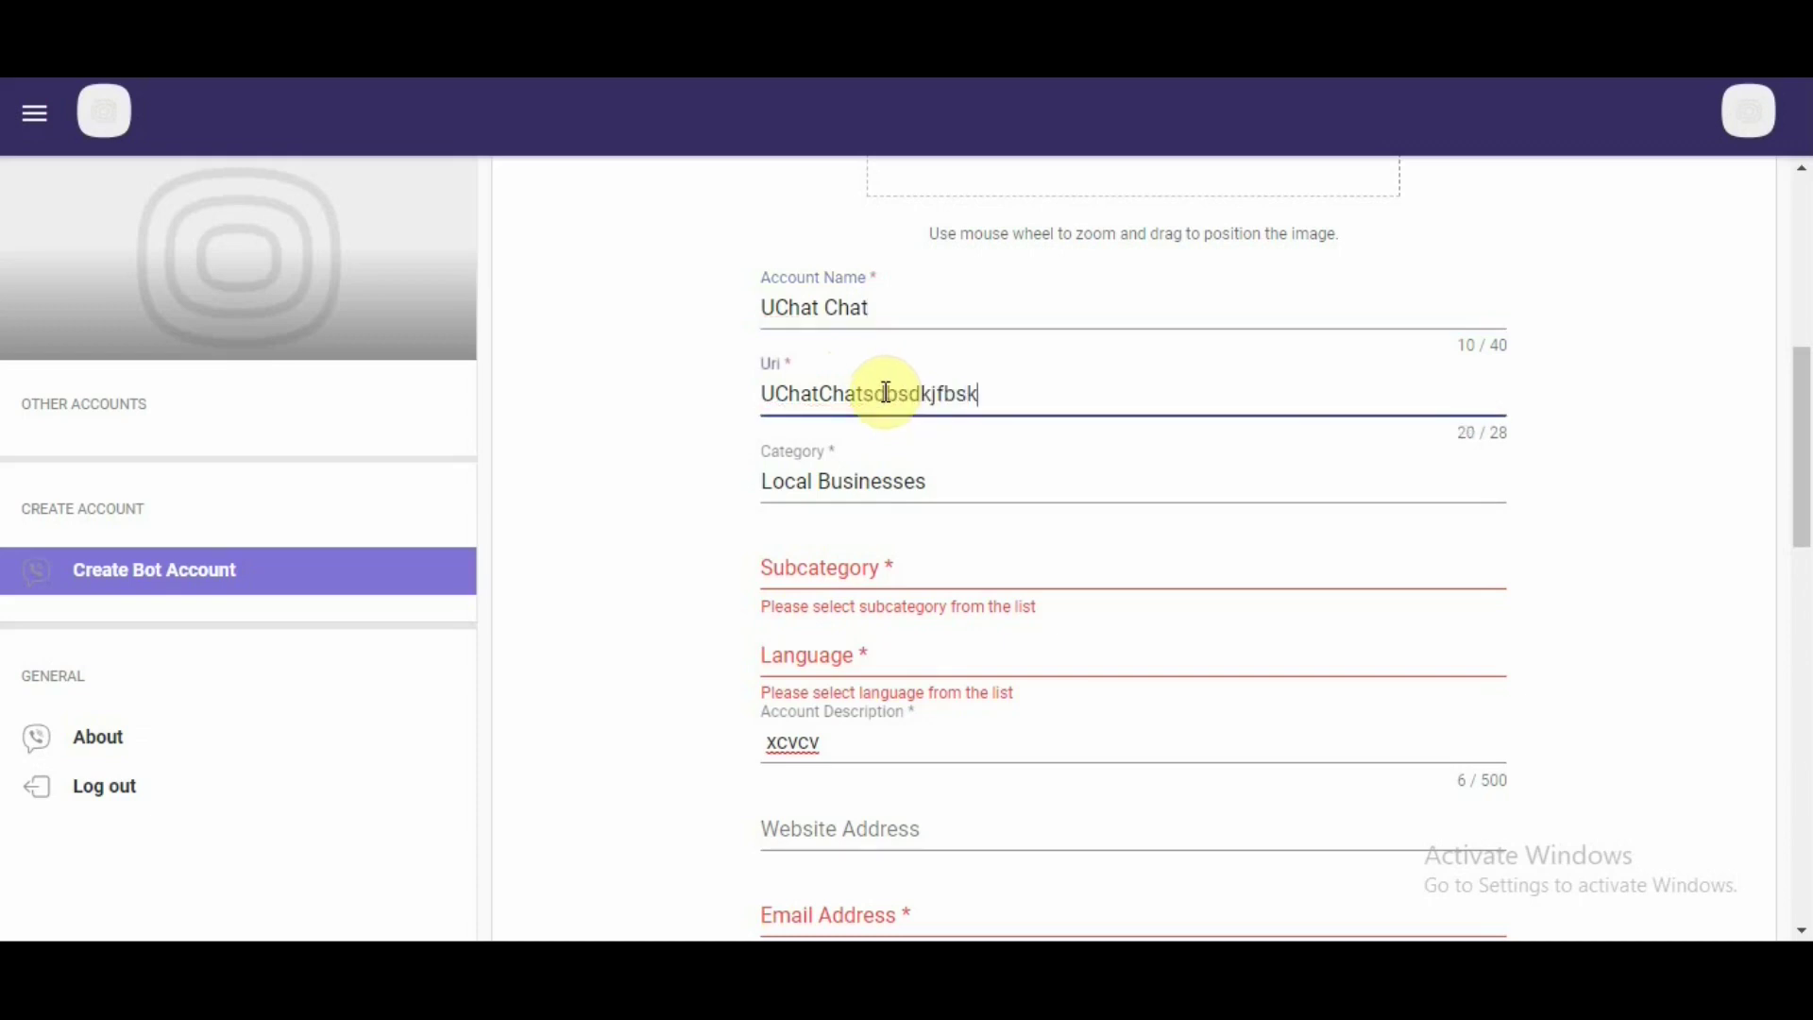
key("BackSpace")
key("BackSpace")
key("BackSpace")
key("BackSpace")
key("BackSpace")
key("BackSpace")
key("BackSpace")
key("BackSpace")
key("BackSpace")
key("BackSpace")
key("BackSpace")
key("BackSpace")
key("BackSpace")
key("BackSpace")
key("BackSpace")
key("BackSpace")
key("BackSpace")
key("BackSpace")
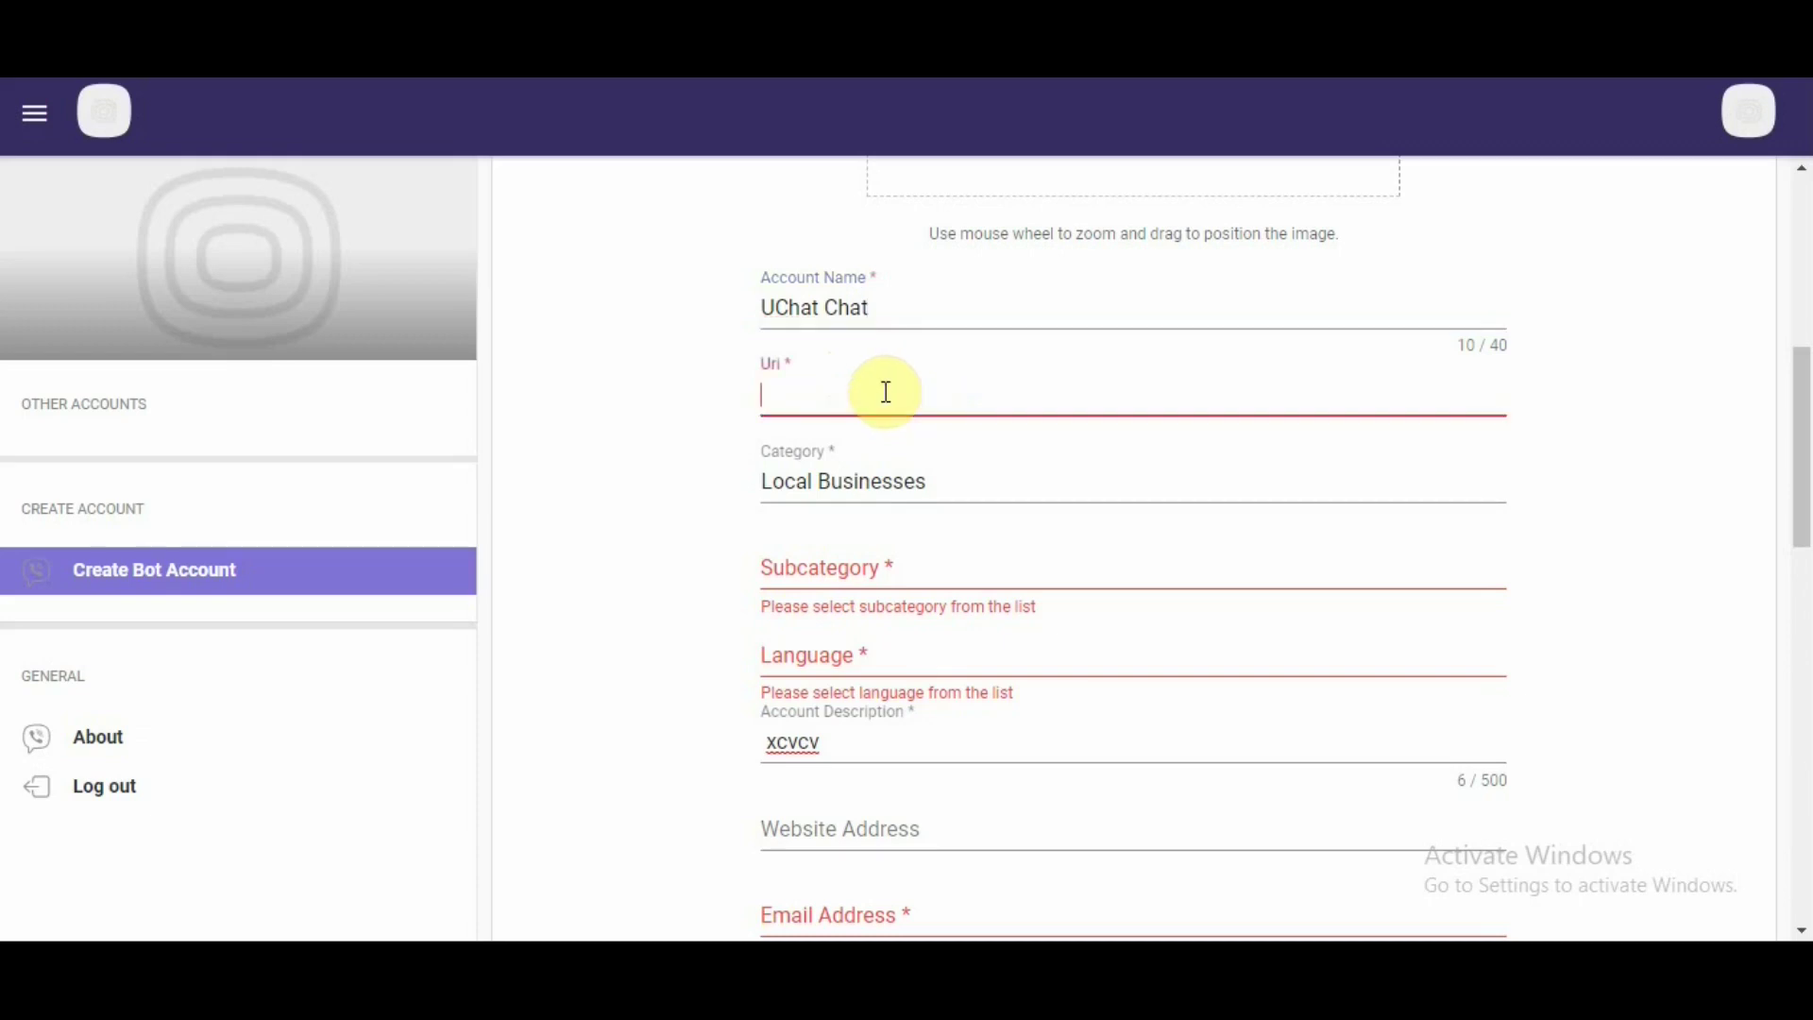
left_click(927, 491)
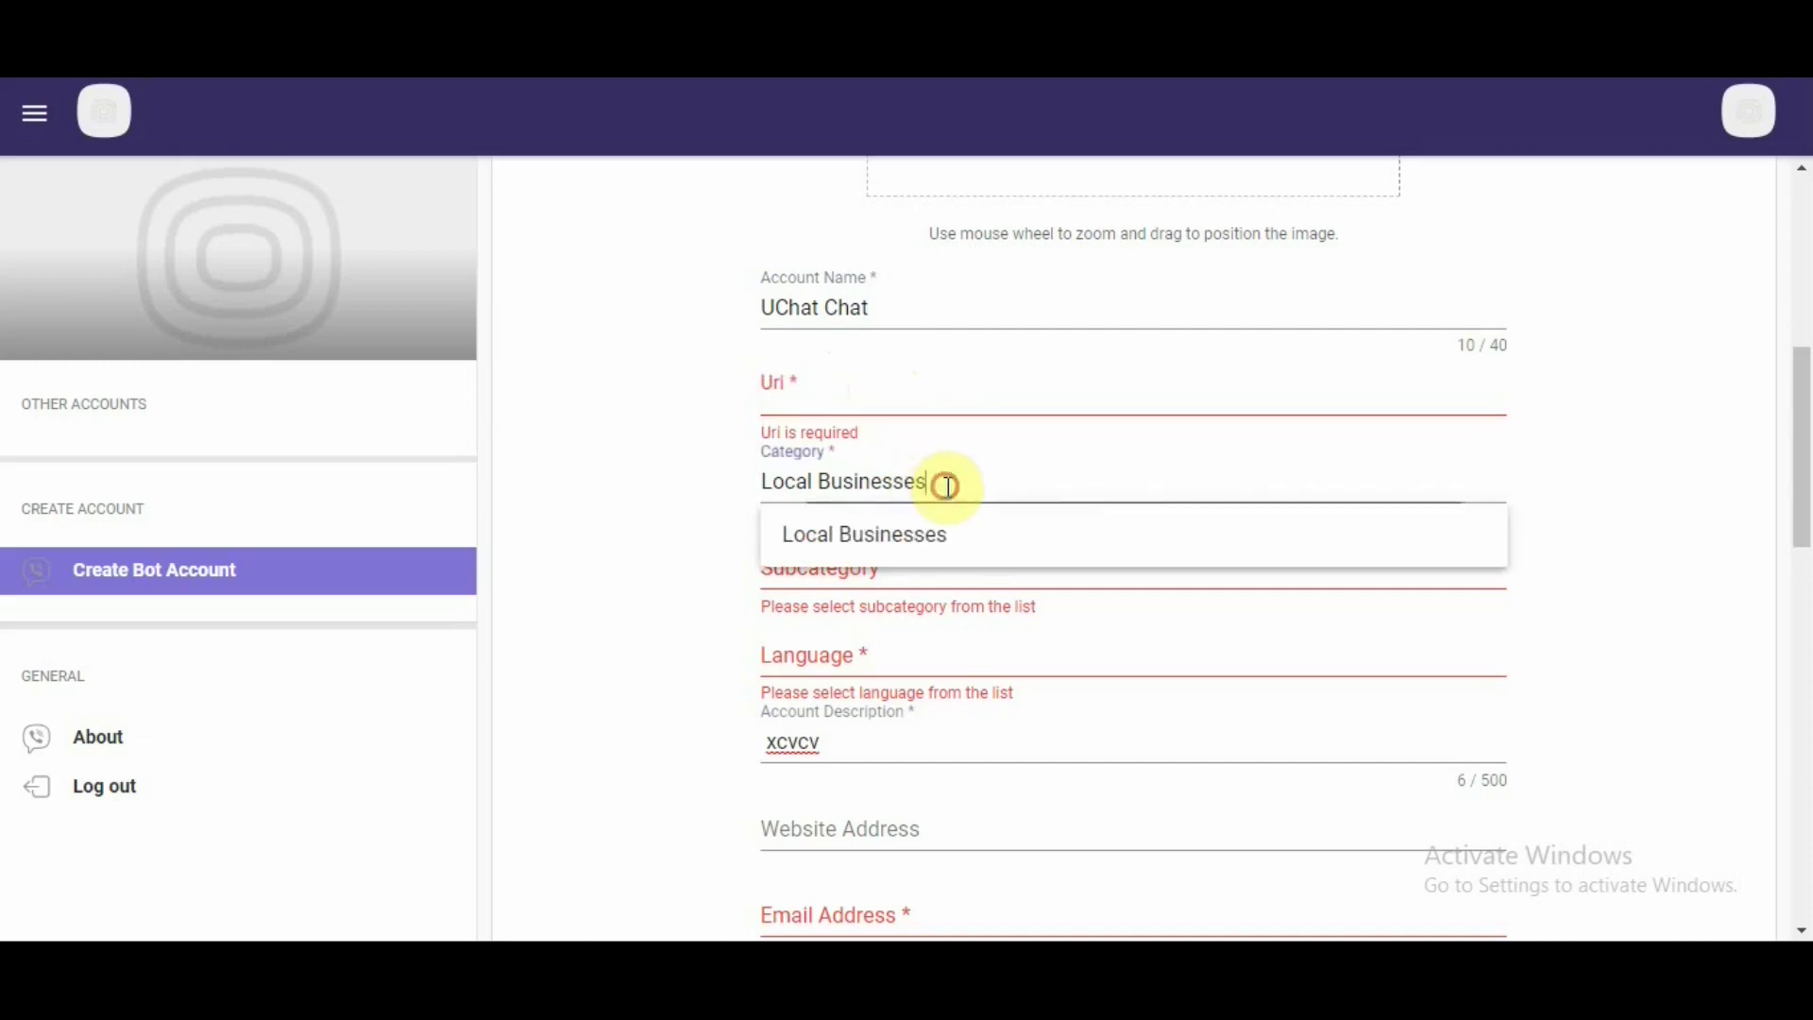
left_click(965, 549)
left_click(820, 564)
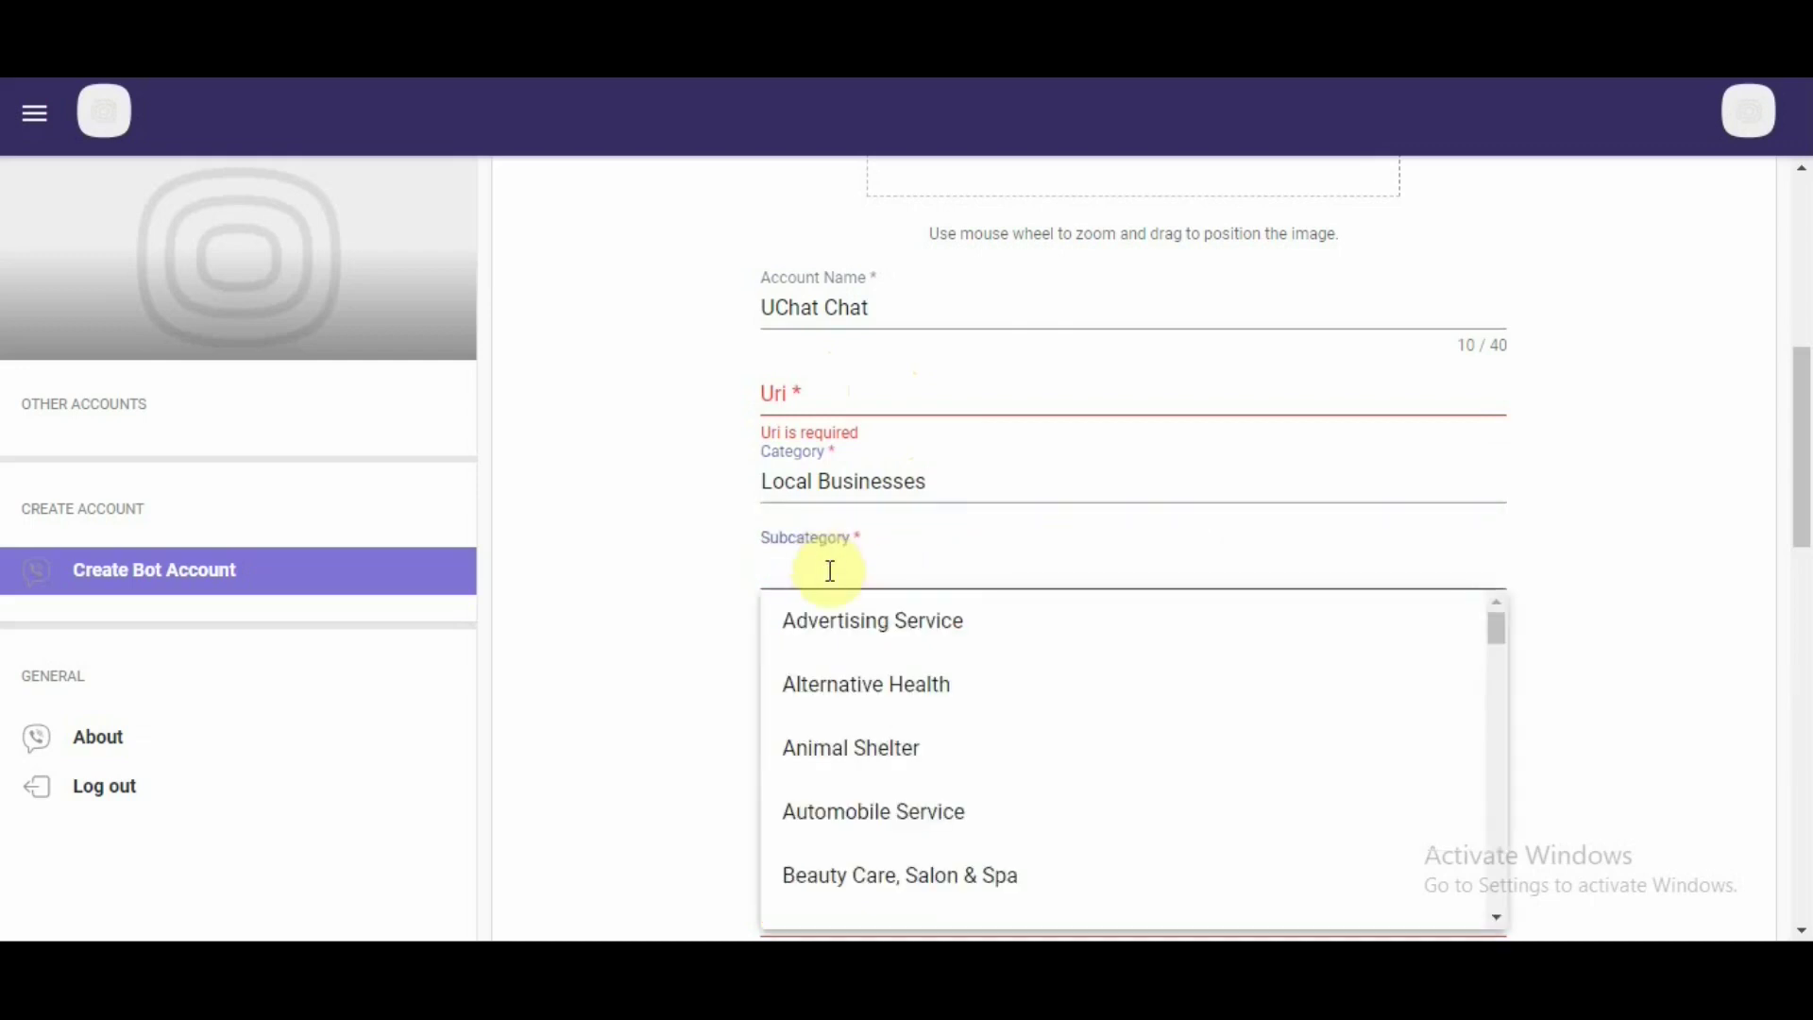
left_click(690, 602)
scroll(774, 565, "down", 1)
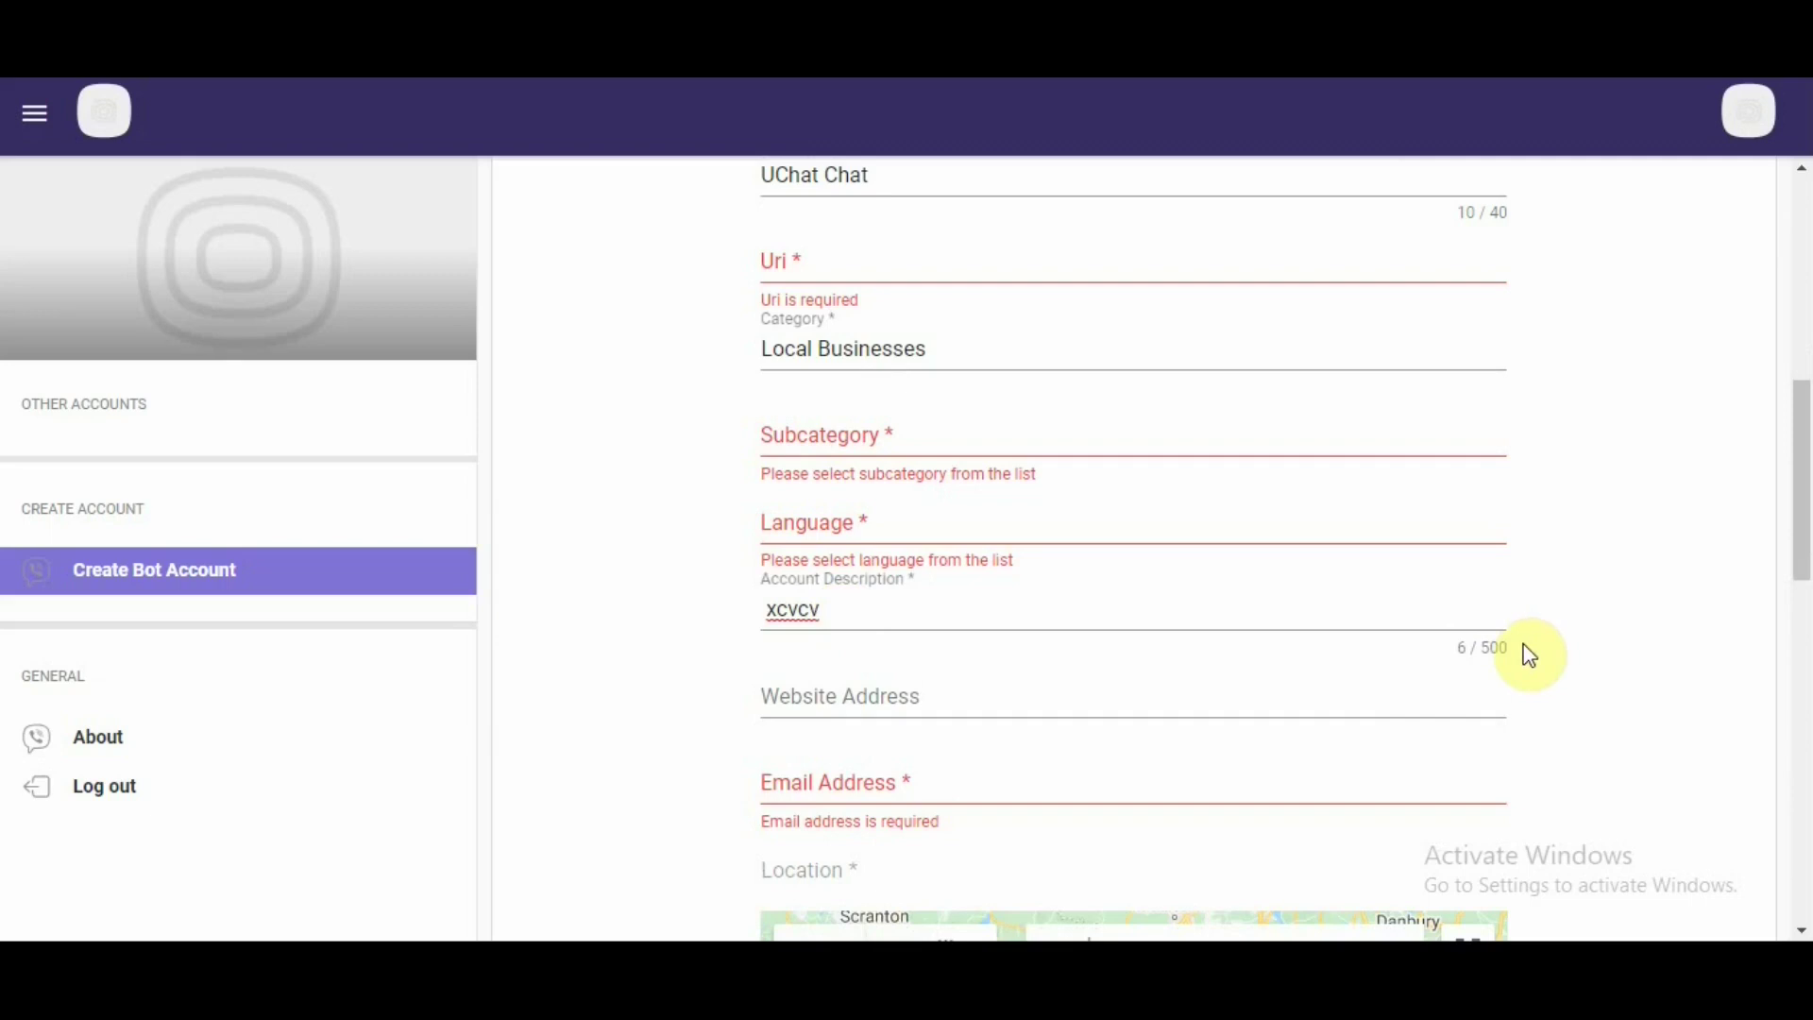
double_click(980, 615)
left_click(910, 699)
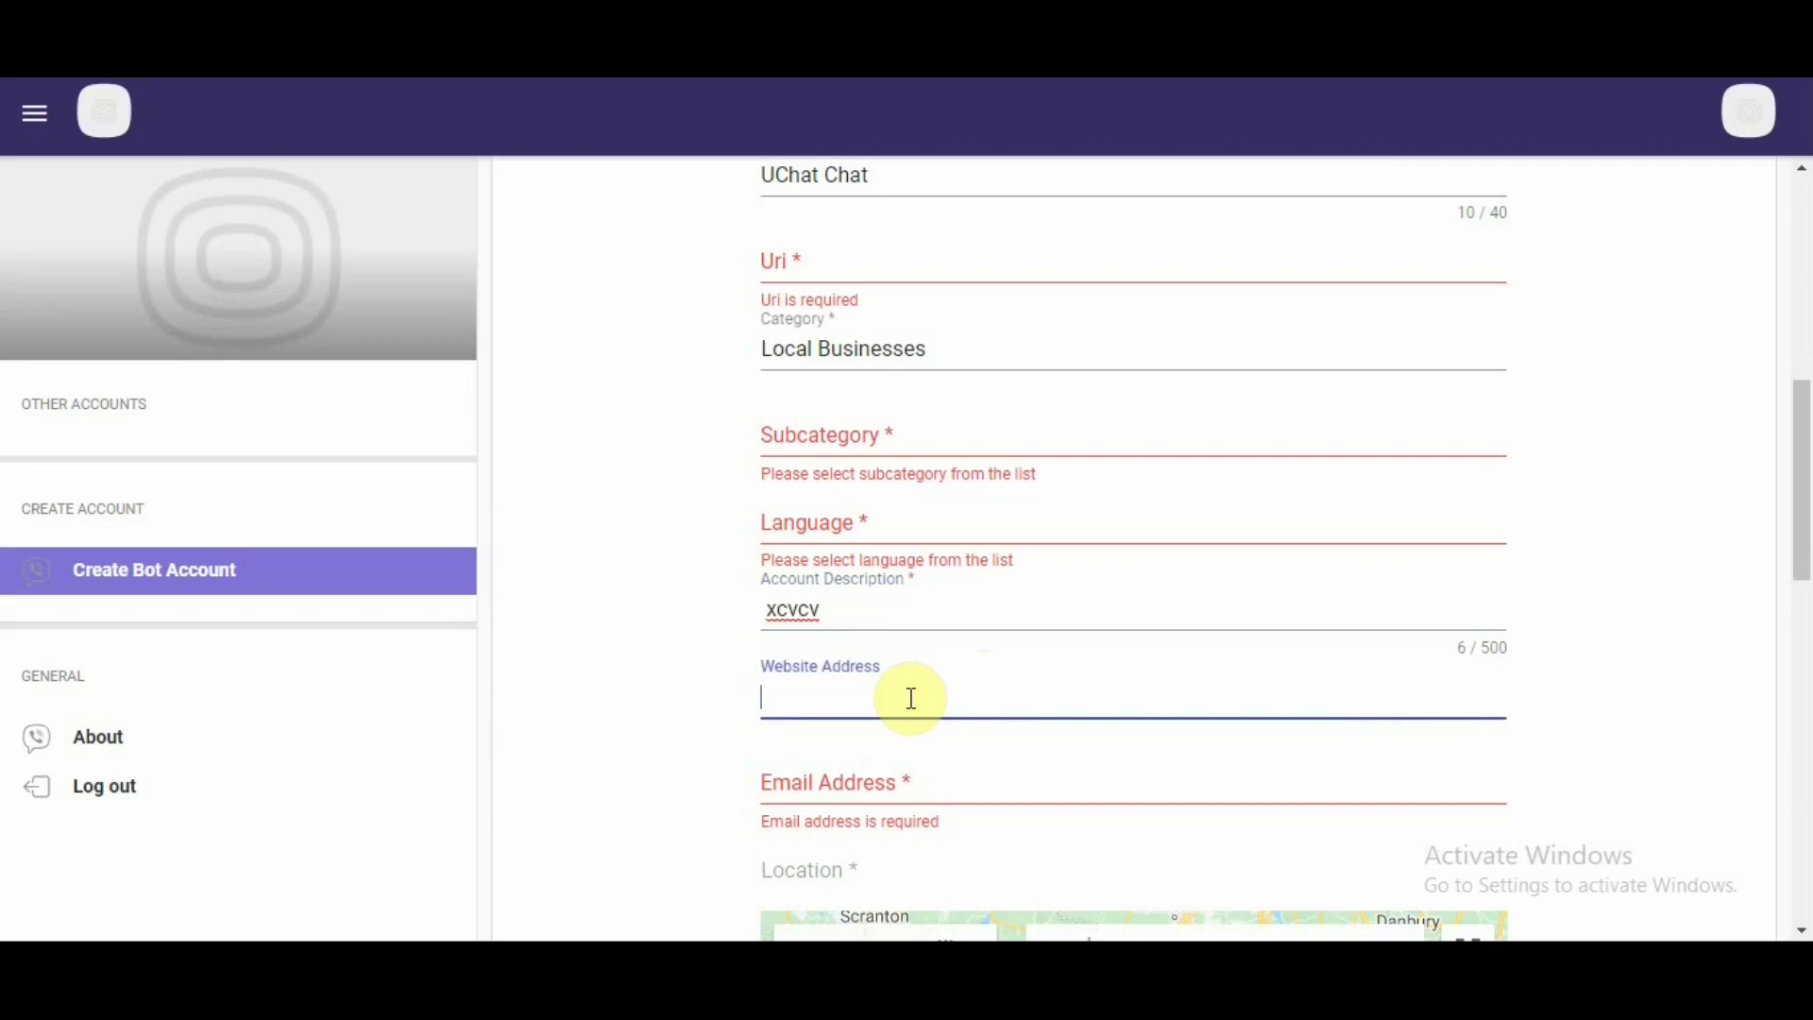
left_click(941, 787)
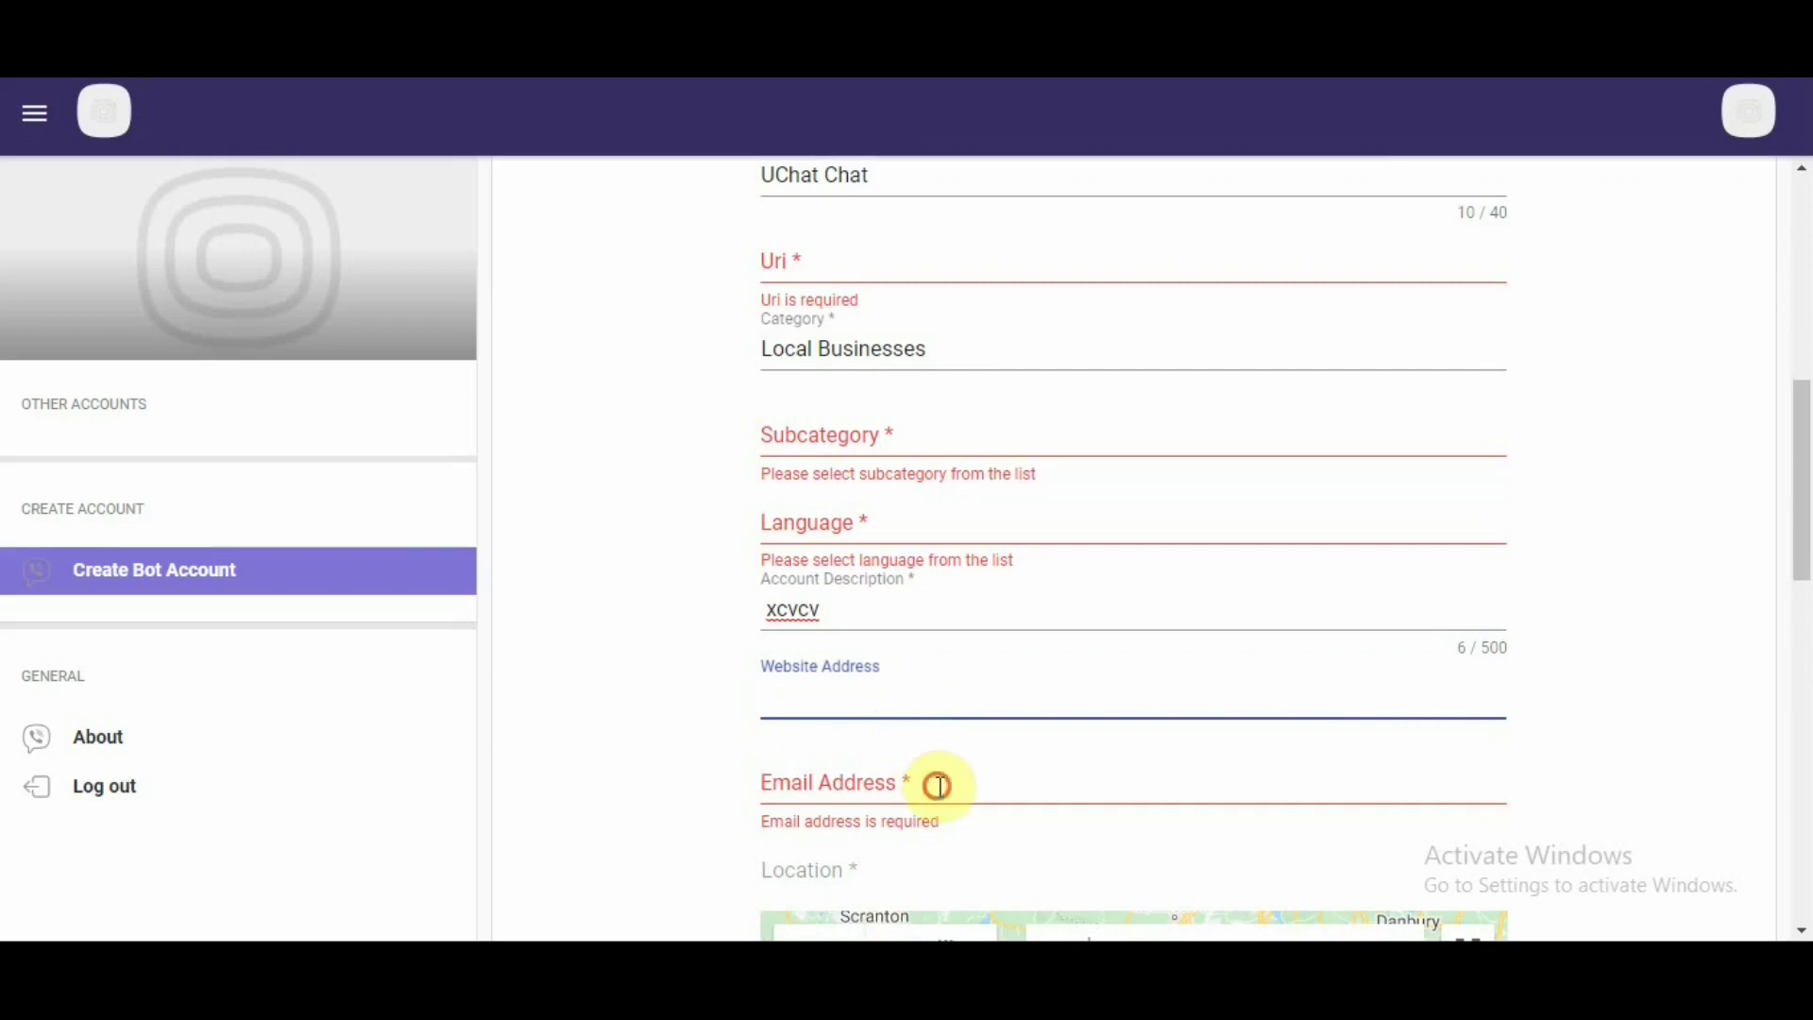
scroll(944, 756, "down", 7)
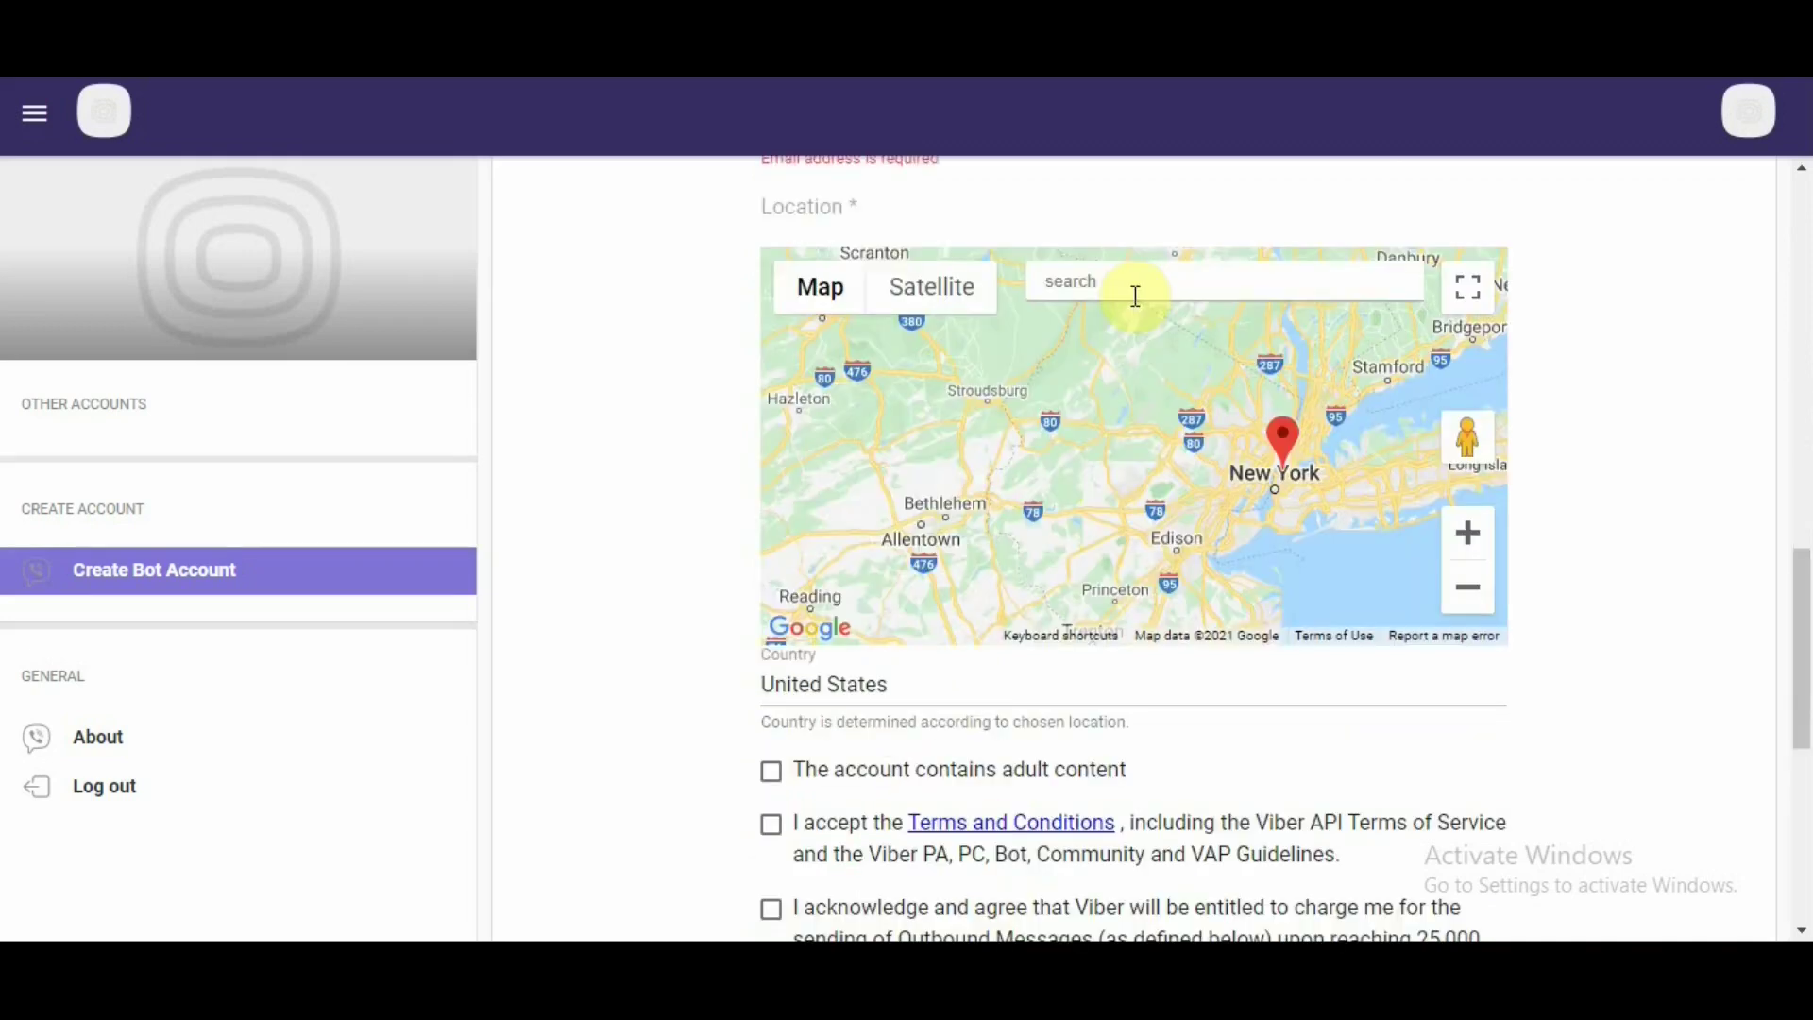
left_click(1126, 285)
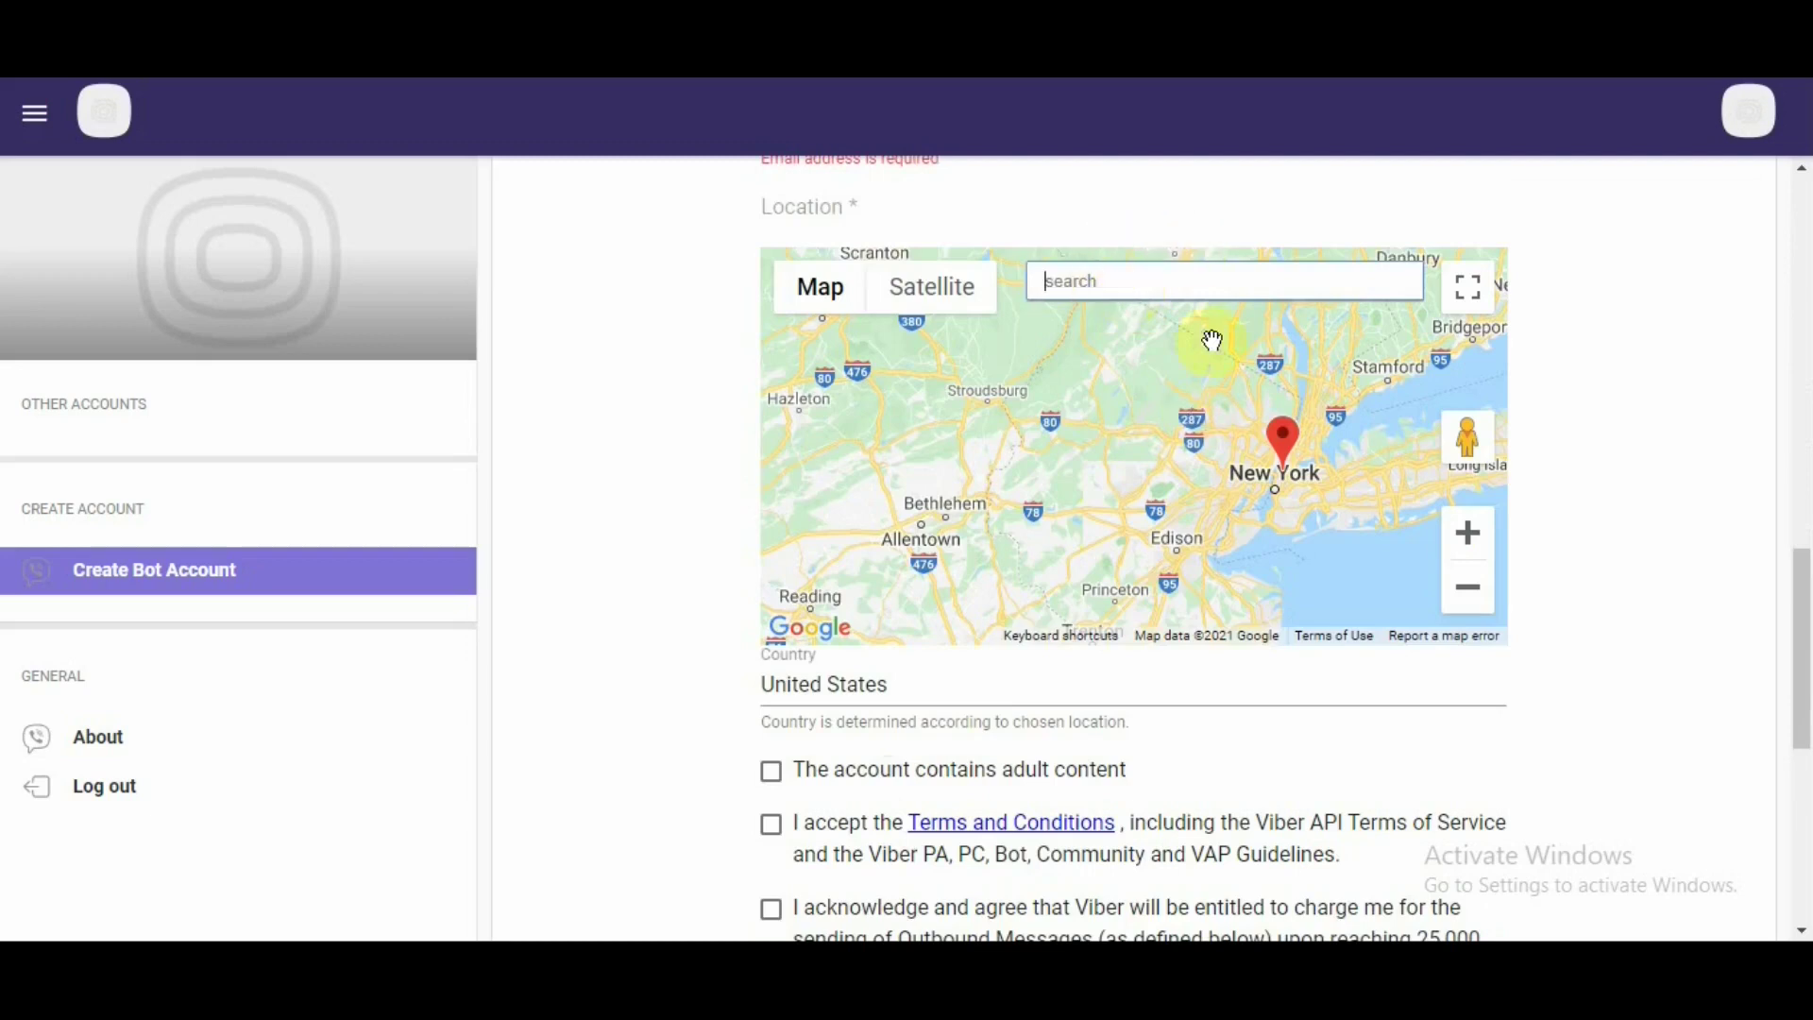
scroll(1020, 255, "down", 3)
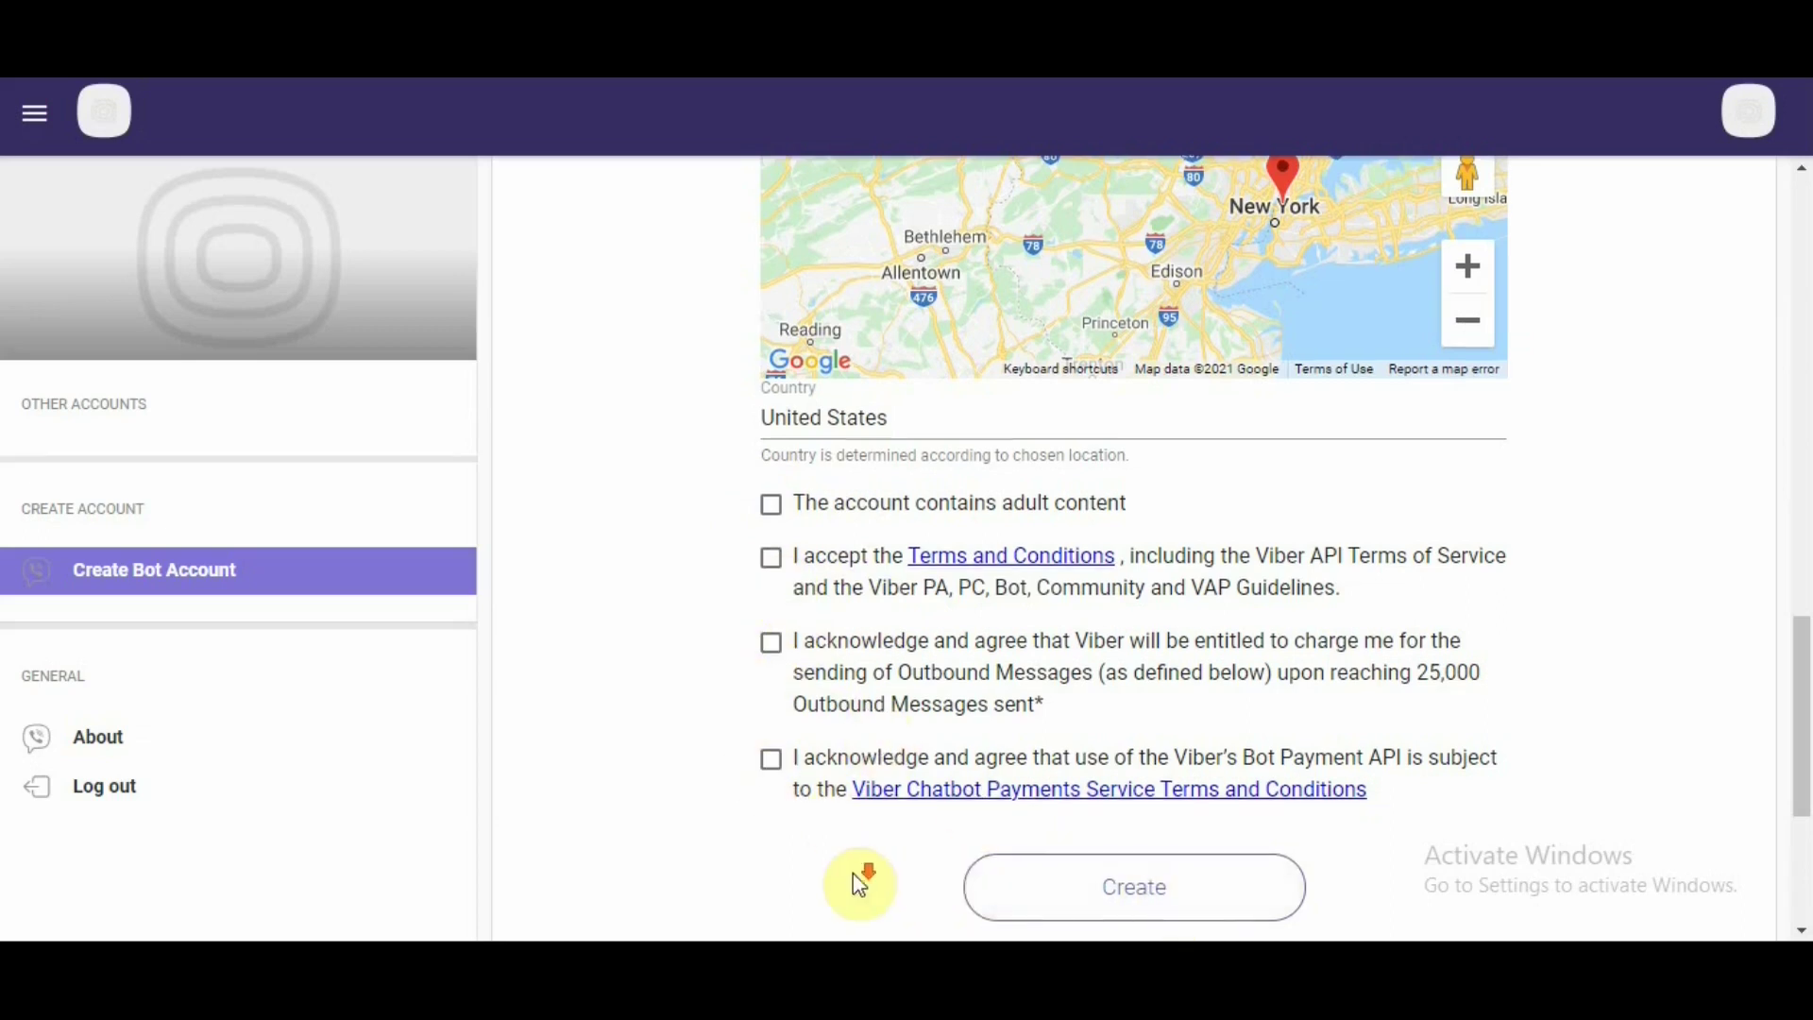
scroll(859, 884, "down", 4)
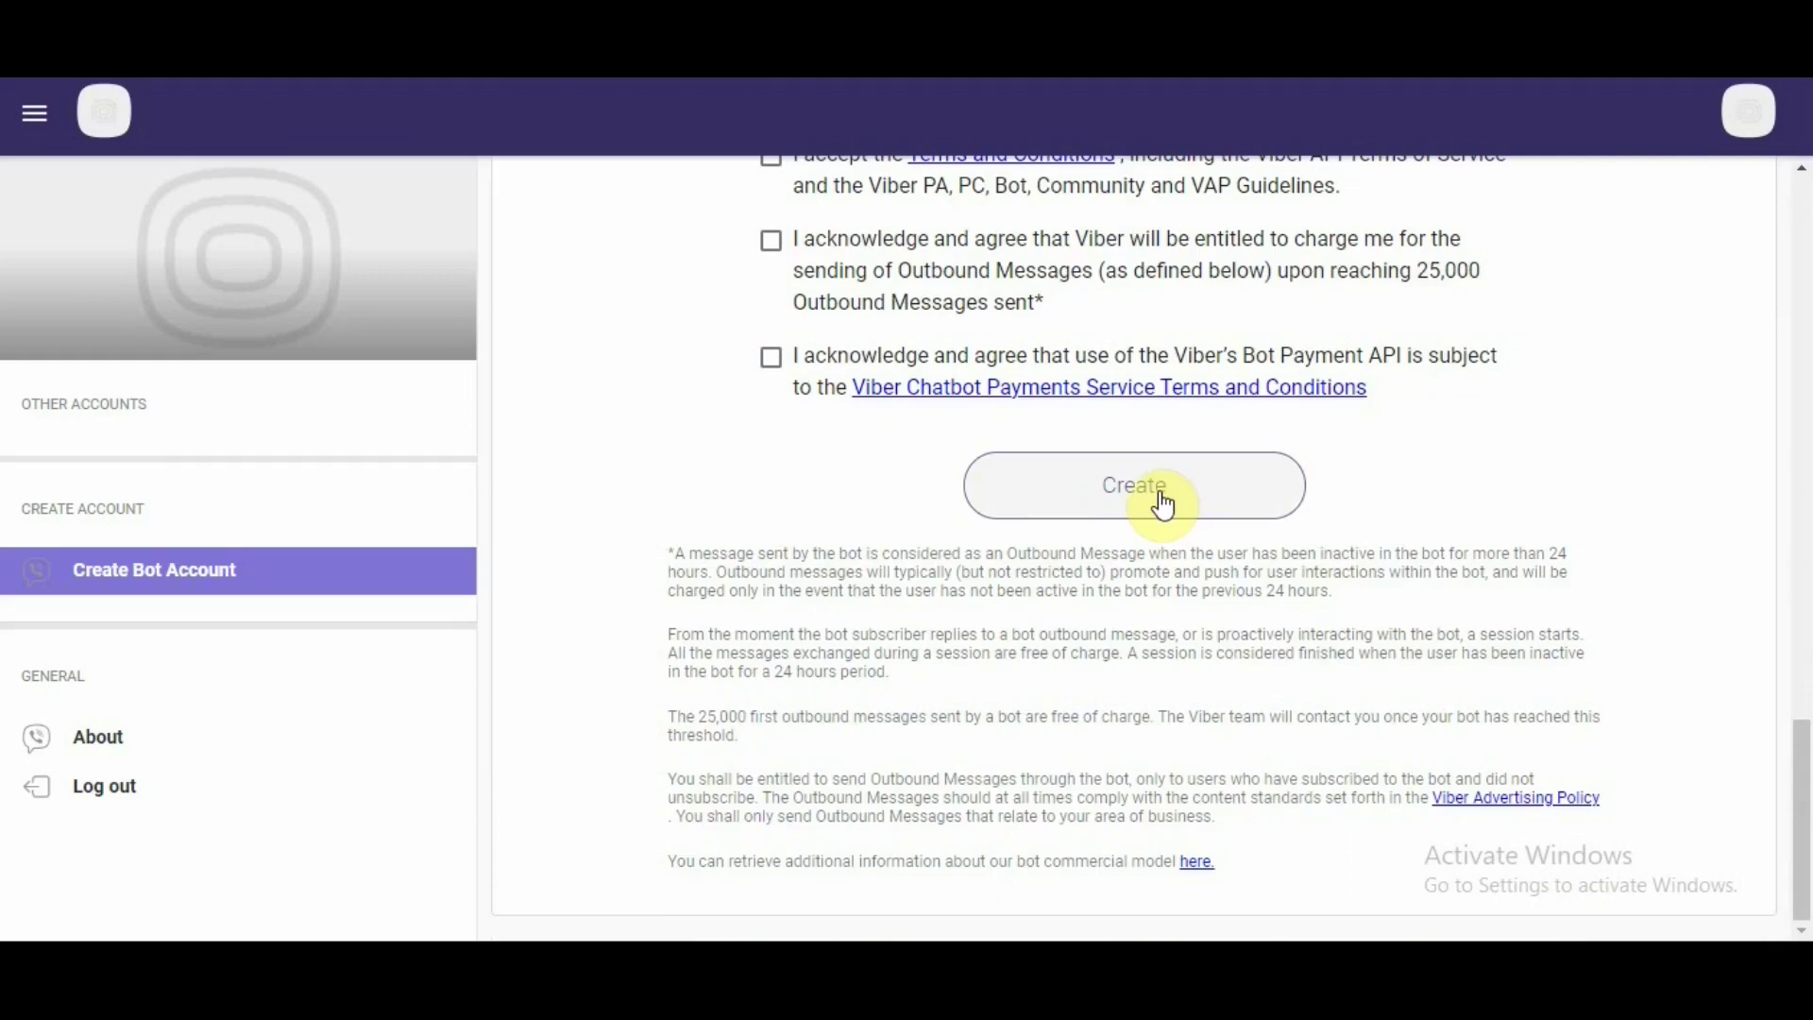
Create the Viber bot account on Viber Partners.
left_click(1163, 505)
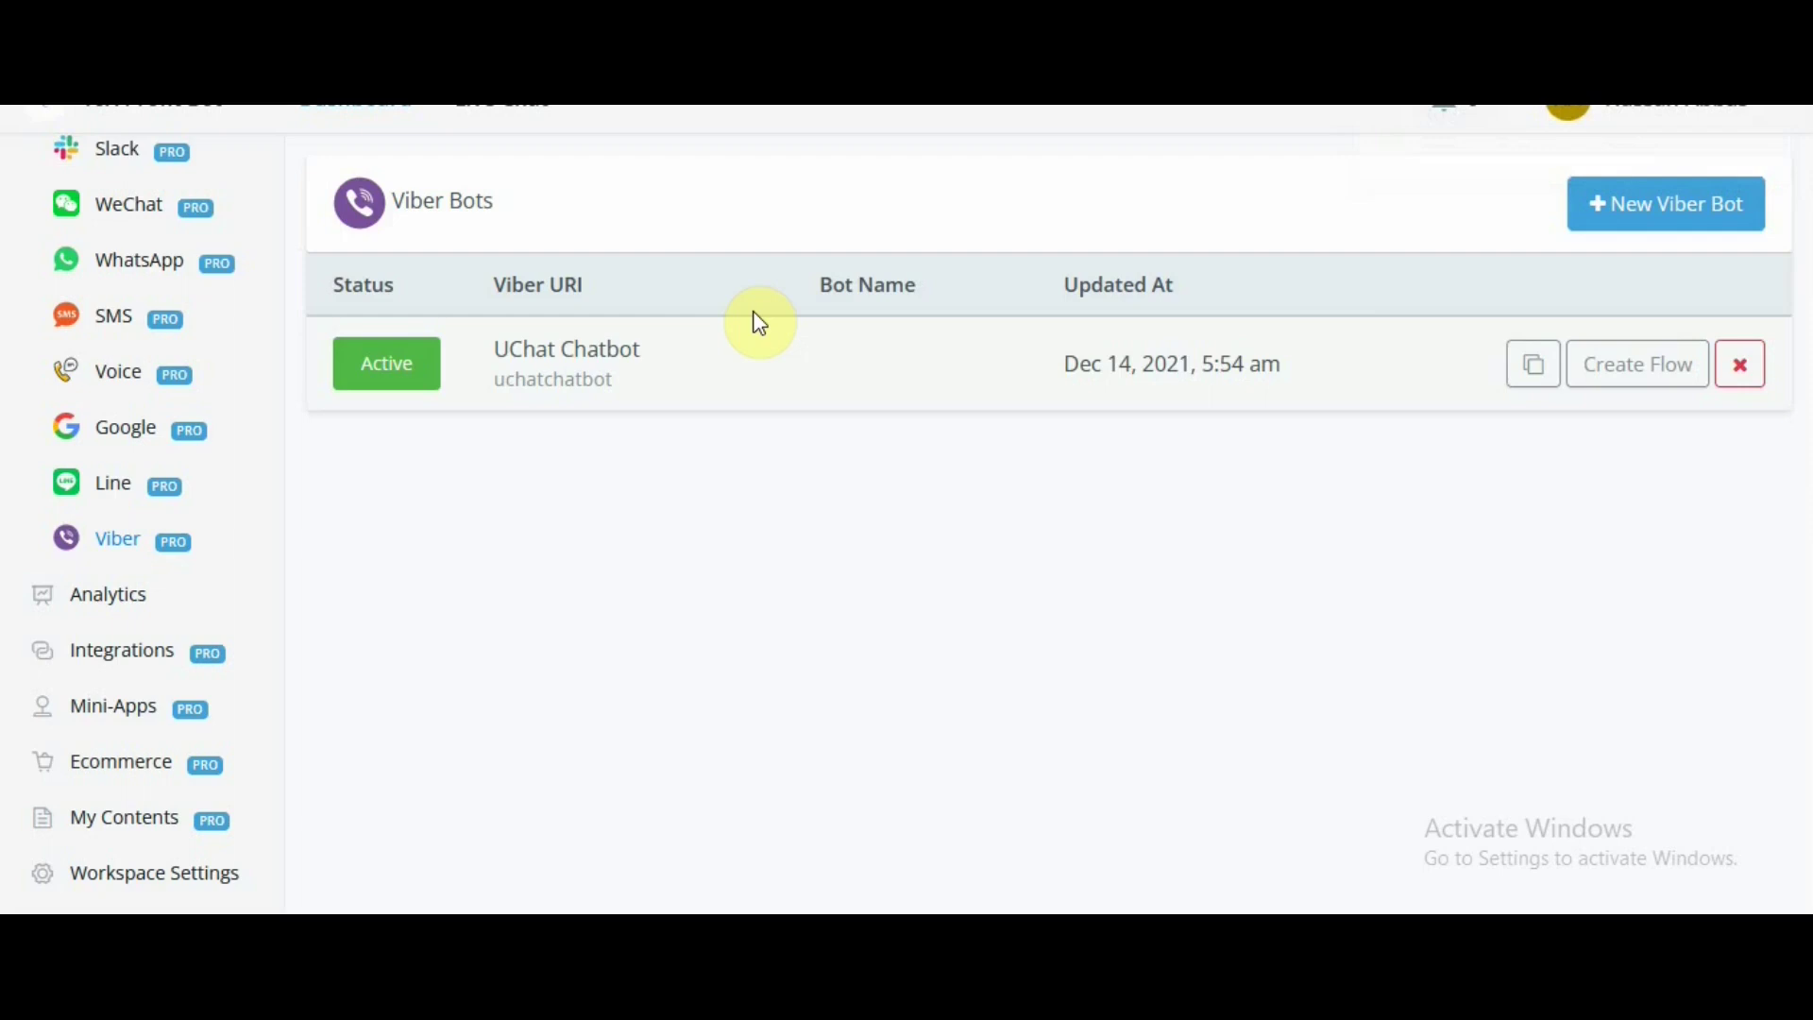
Start a Blank Template flow for UChat Chatbot and go to its Flow Name field.
left_click(1657, 378)
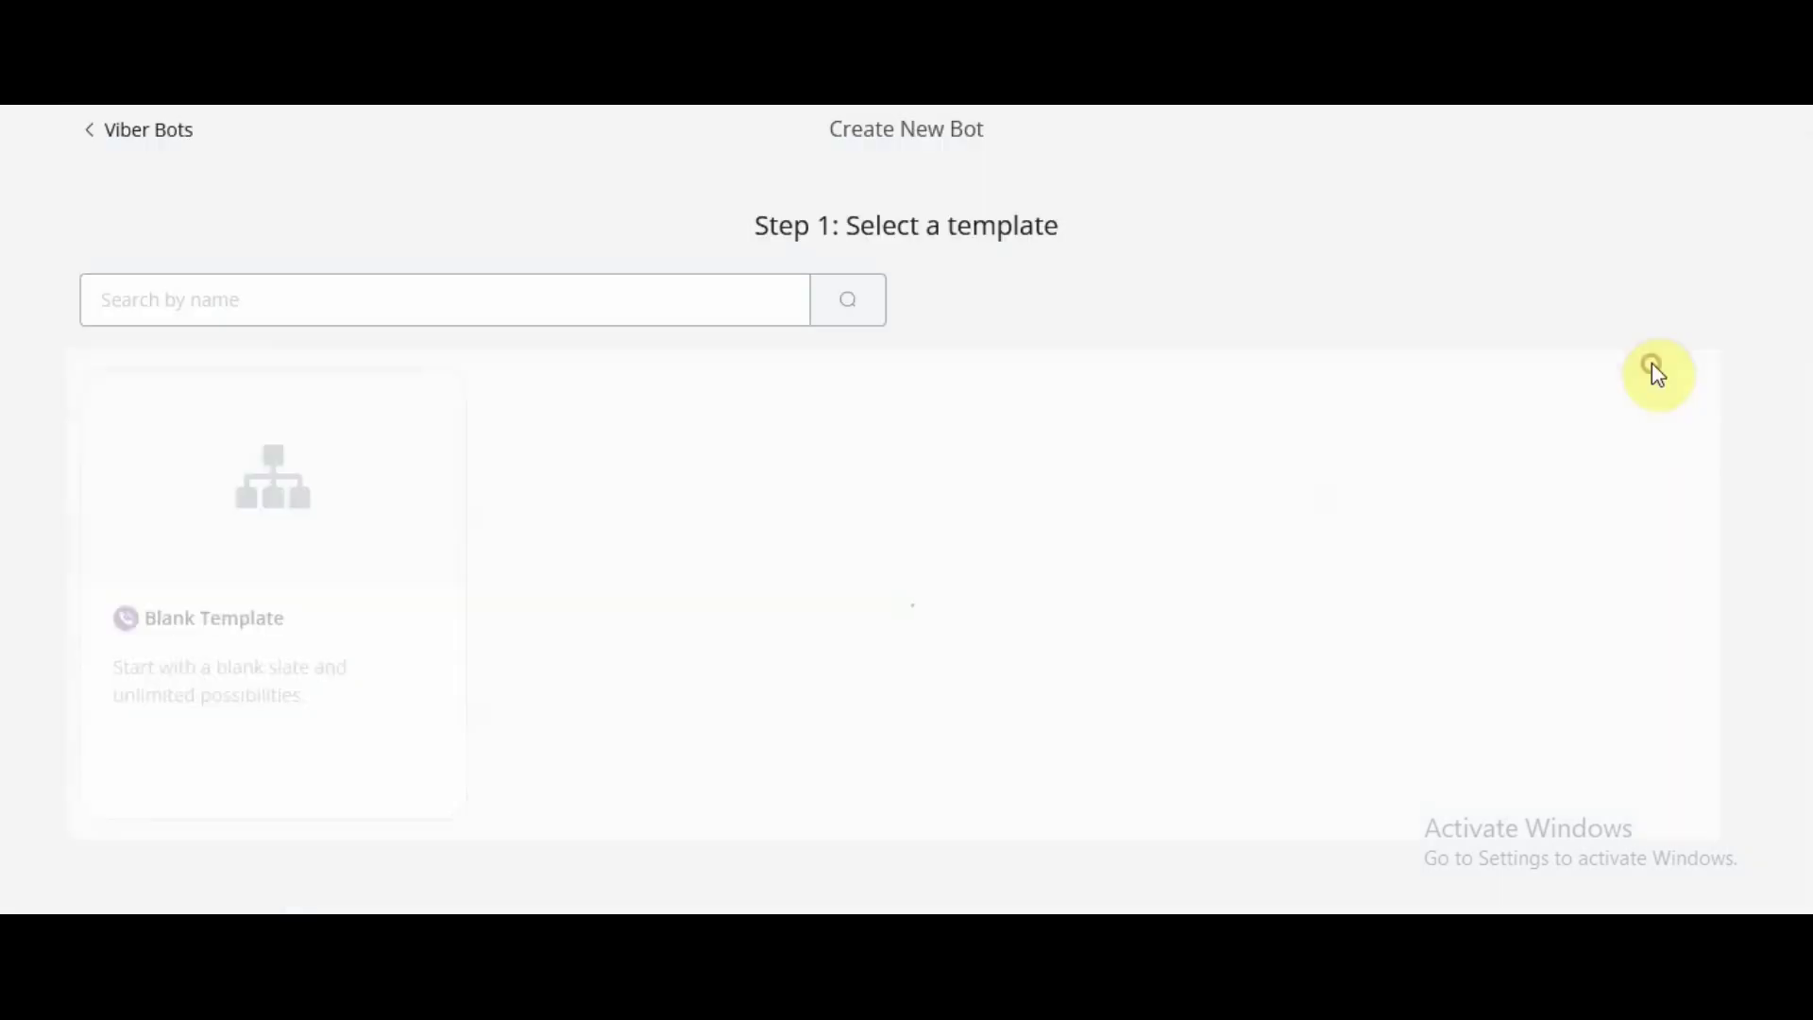
mouse_move(275, 526)
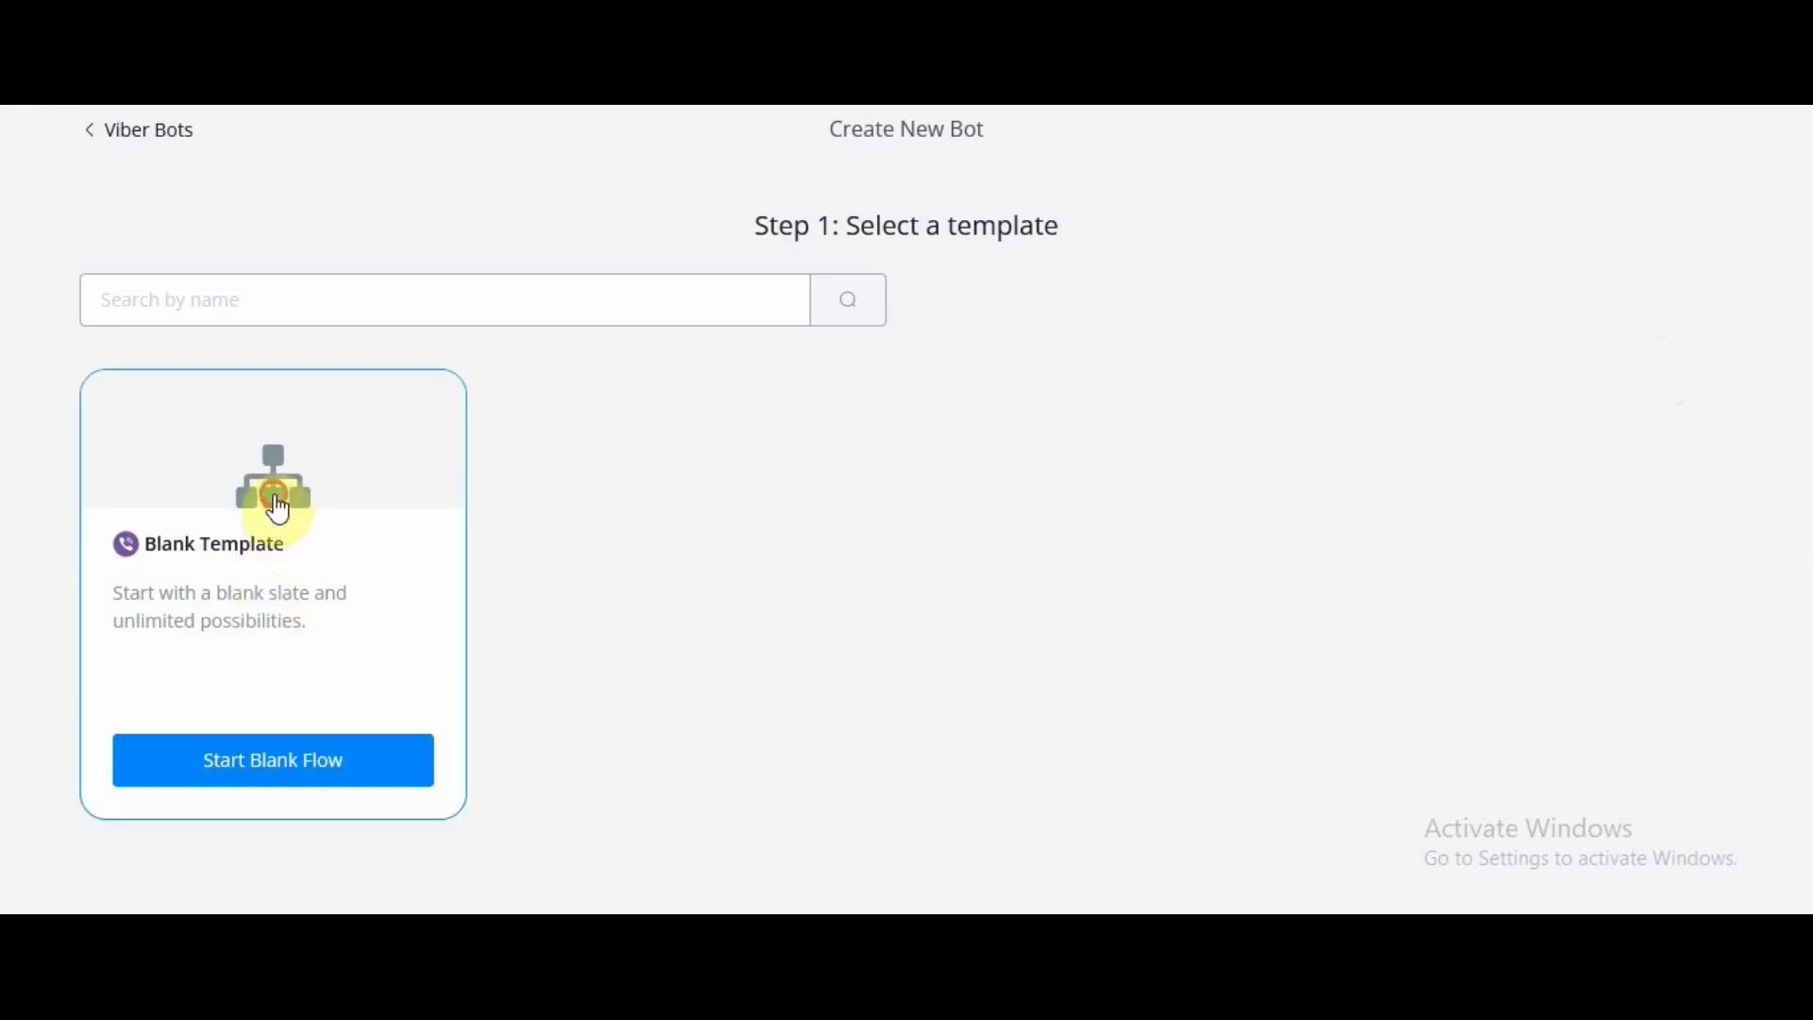
left_click(273, 491)
left_click(625, 375)
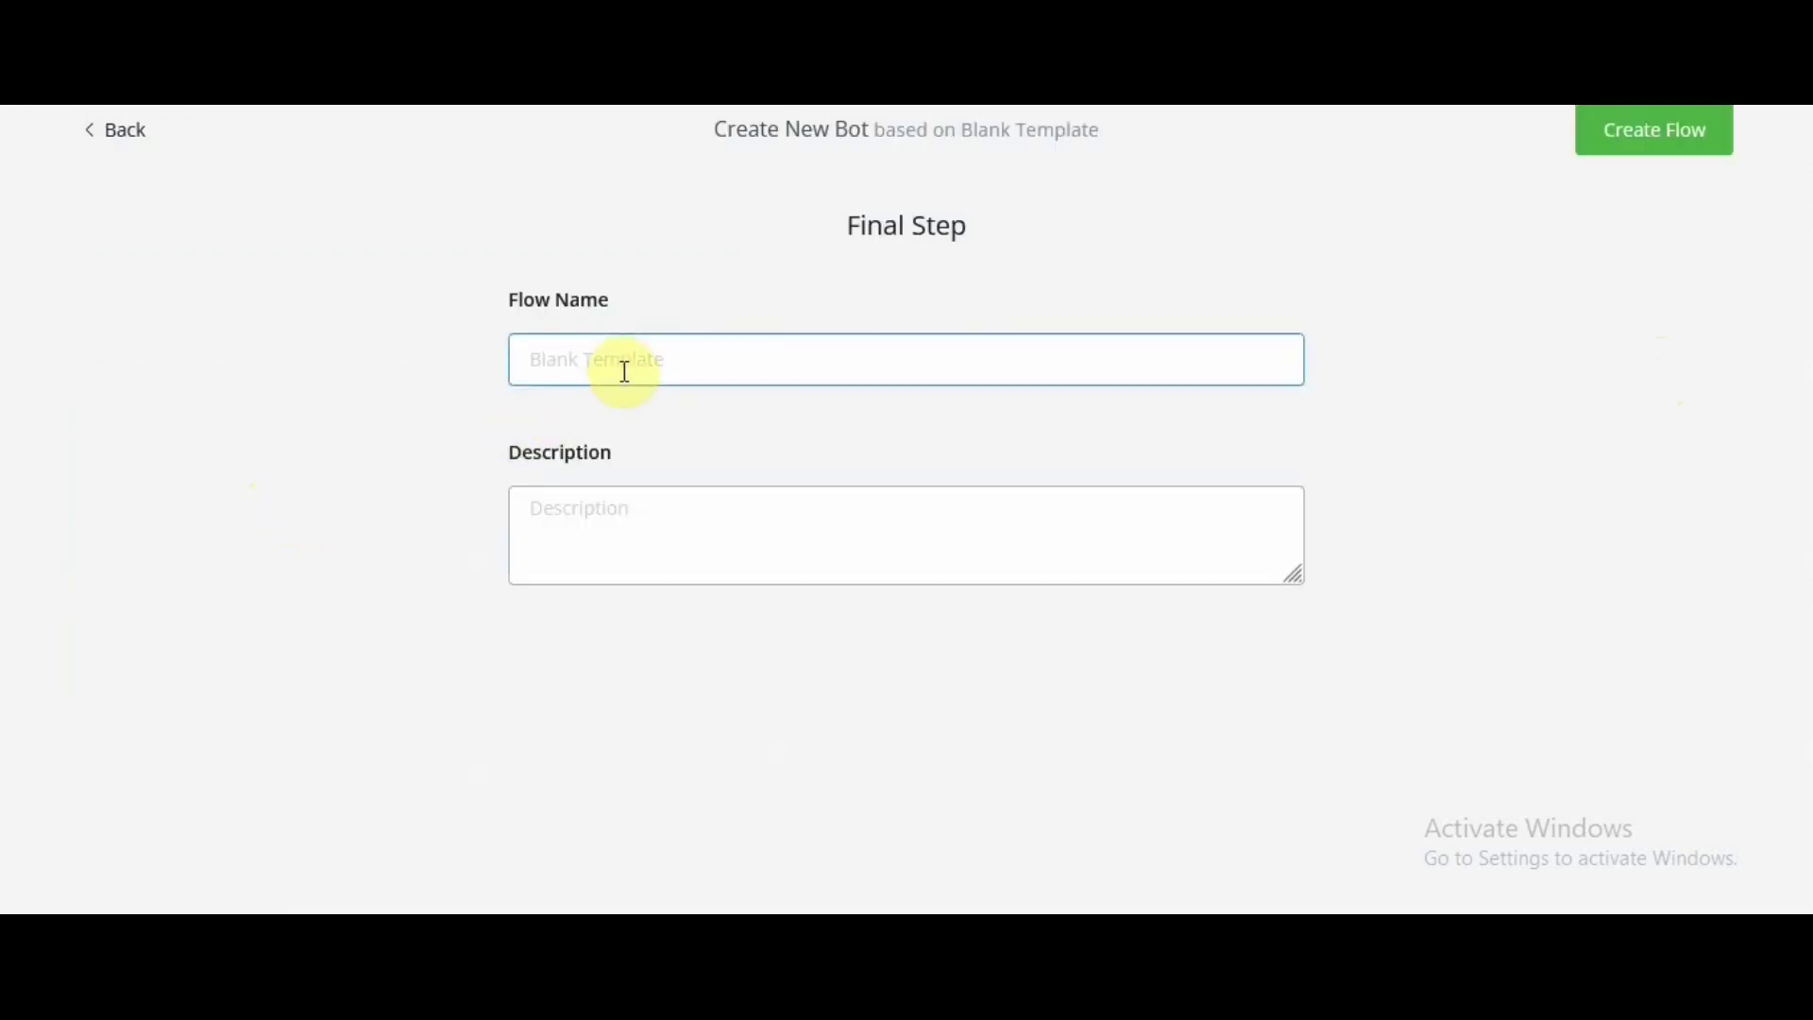